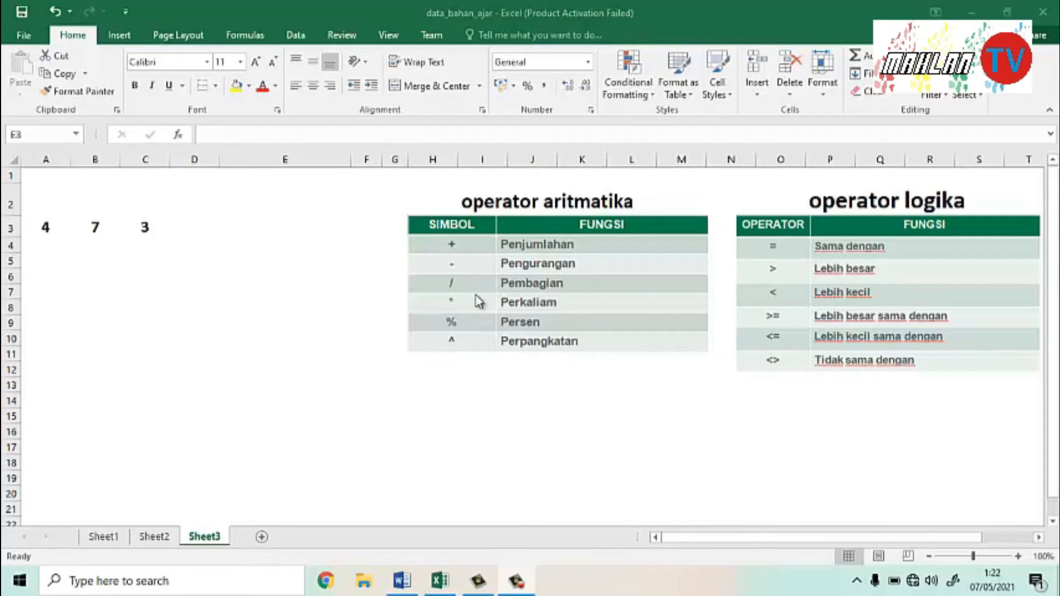
Step: Enter the addition formula =2+6 in cell E3
click(277, 237)
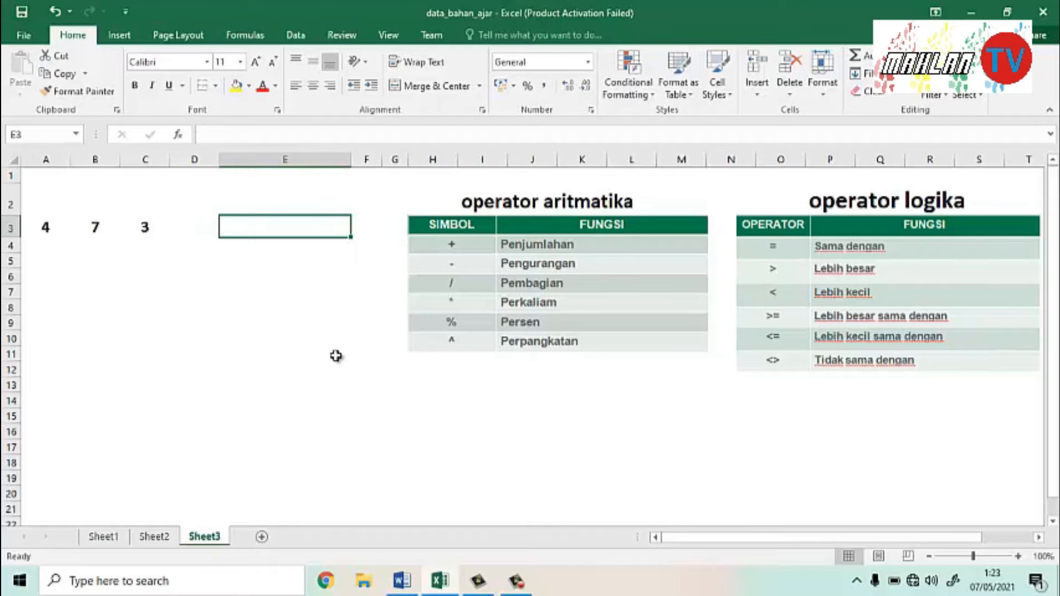
text(=)
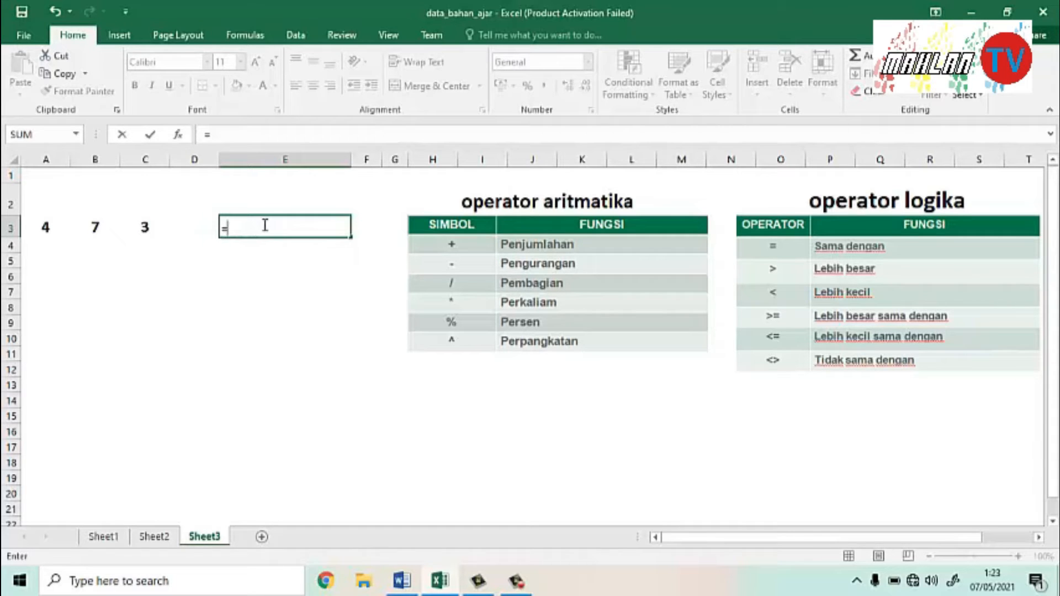
text(2+6)
key(Return)
Step: Set the font size of cell E3 to 16 and center its content horizontally
click(316, 232)
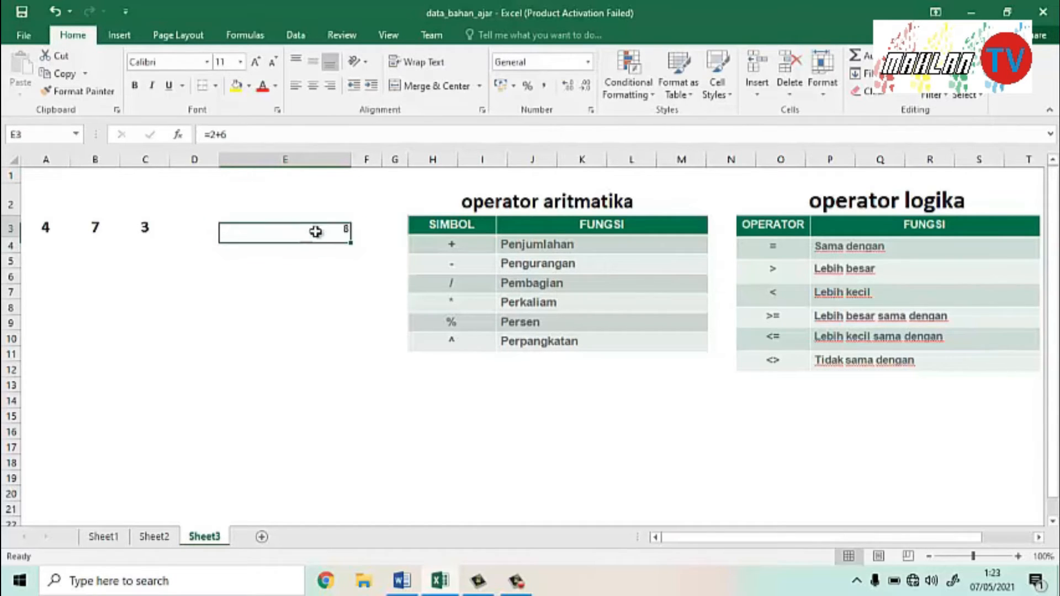
click(240, 62)
click(227, 174)
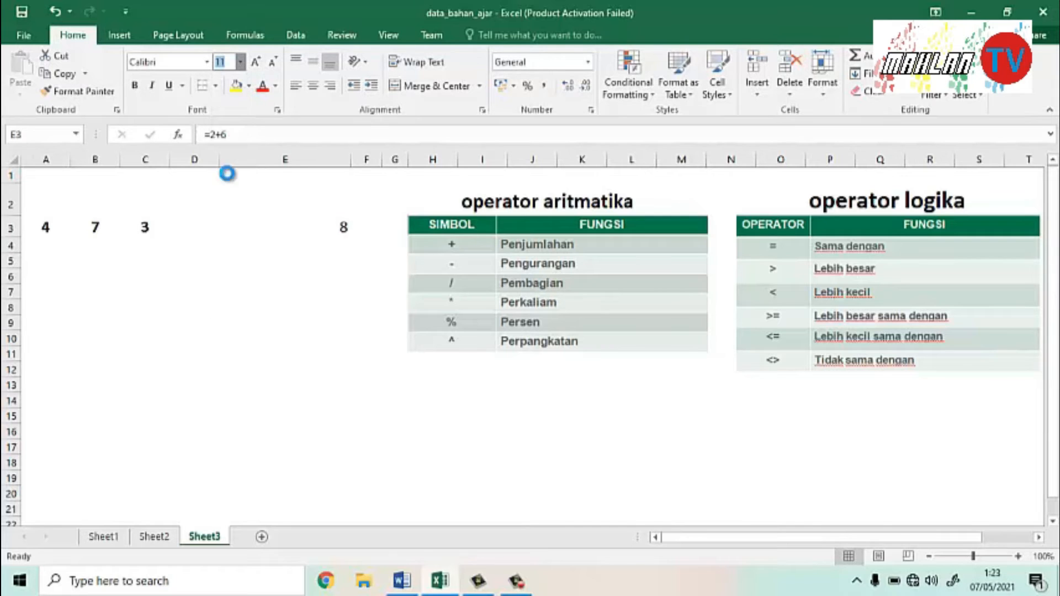
Step: Replace the constants in cell E3's formula with cell references so it reads =A3+B3+C3
double_click(326, 231)
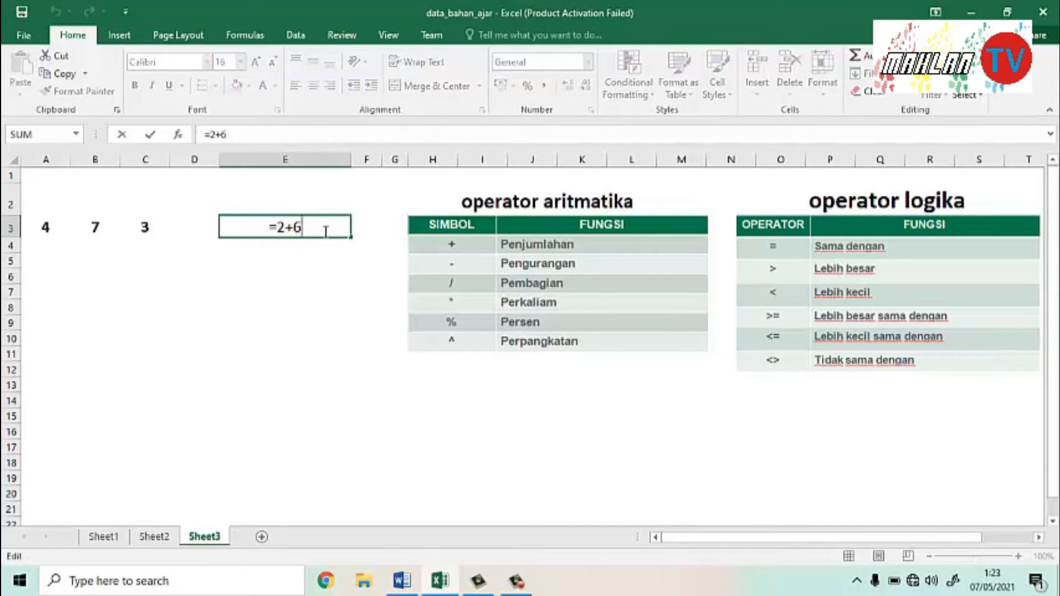
key(BackSpace)
key(BackSpace)
key(BackSpace)
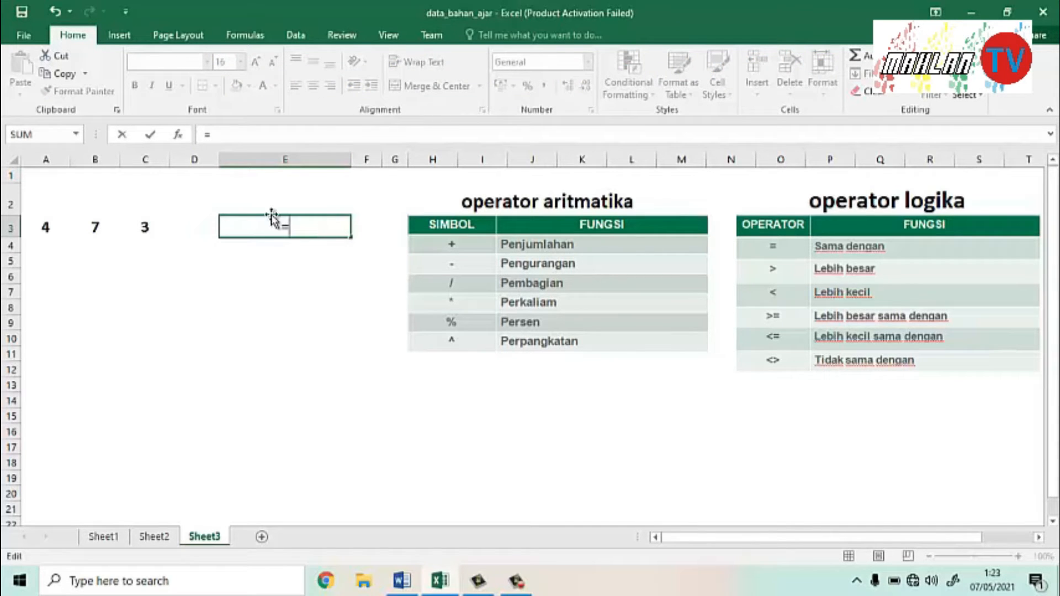
click(47, 227)
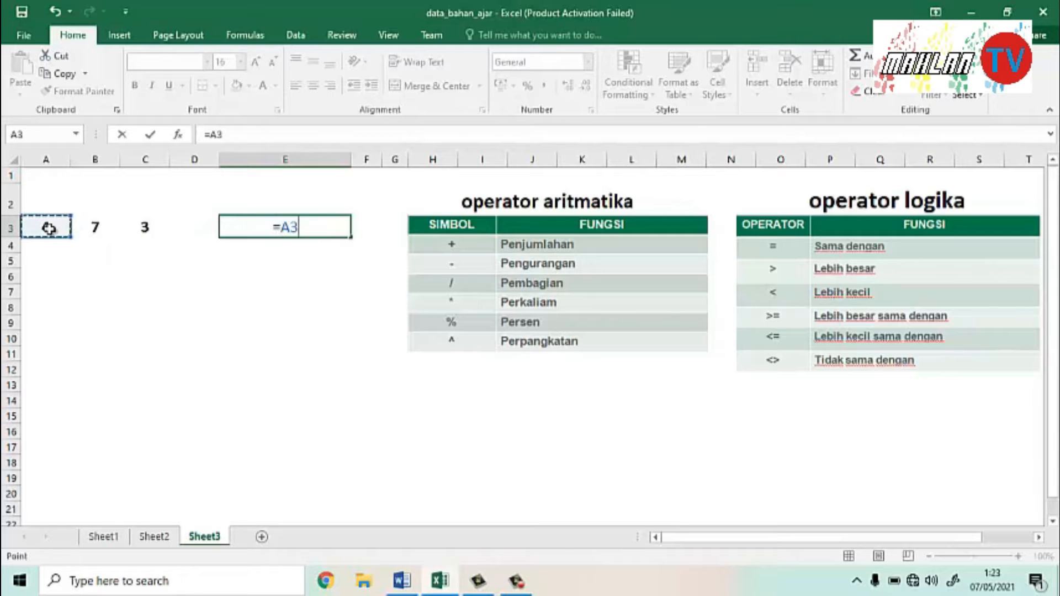
text(+)
click(92, 224)
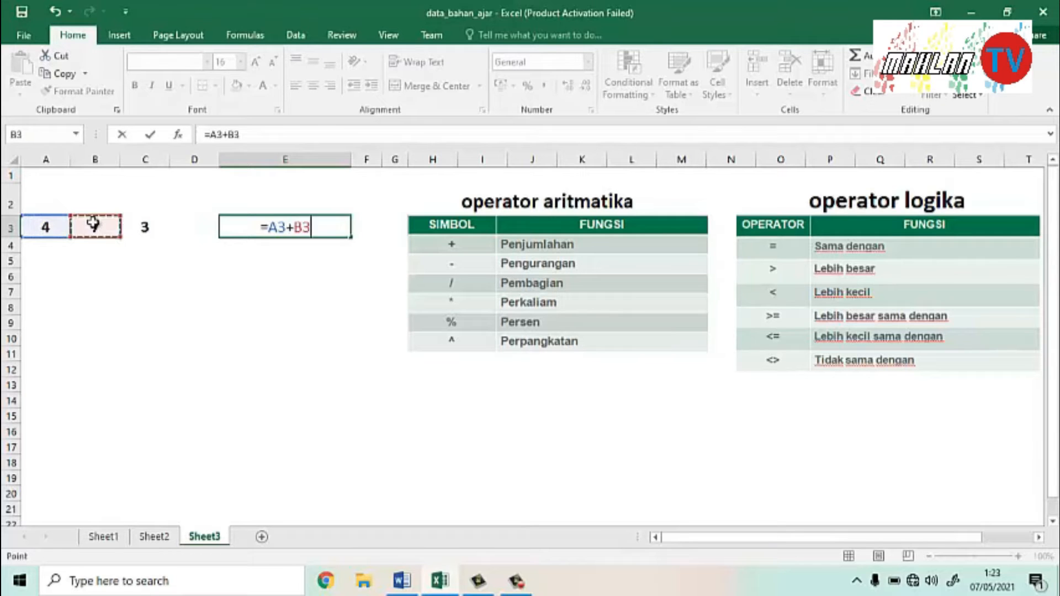
text(+)
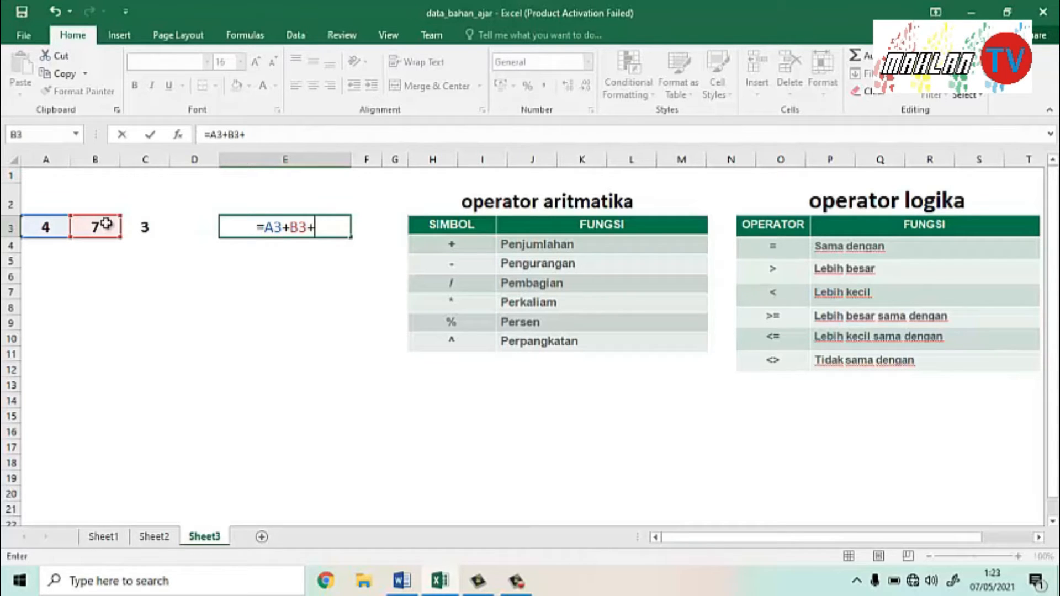
click(140, 236)
key(Return)
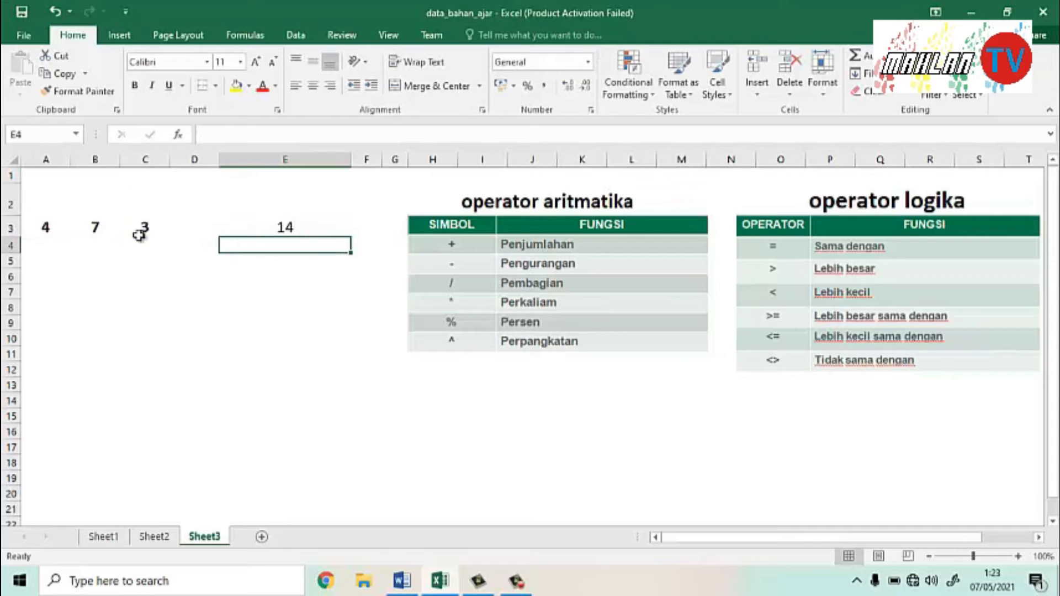
Step: Replace the content of cell E3 with the subtraction formula =A3-B3
click(269, 231)
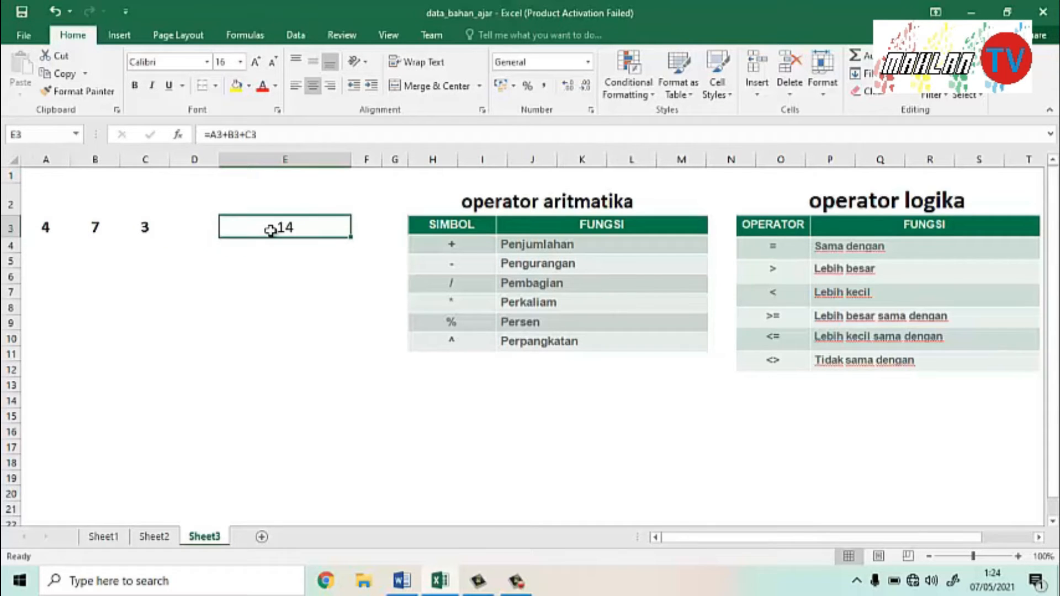
key(BackSpace)
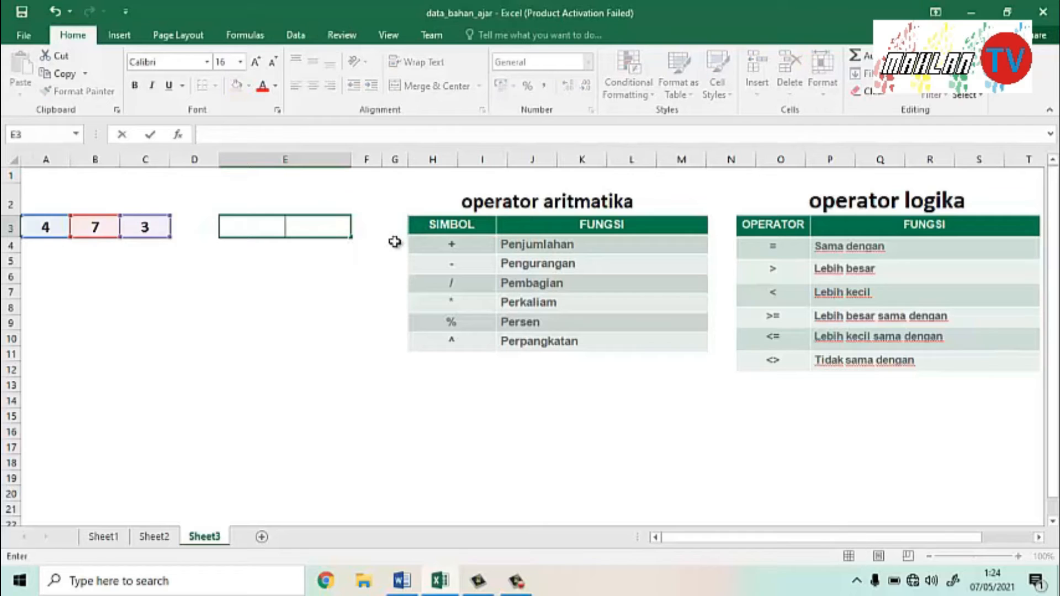
text(=)
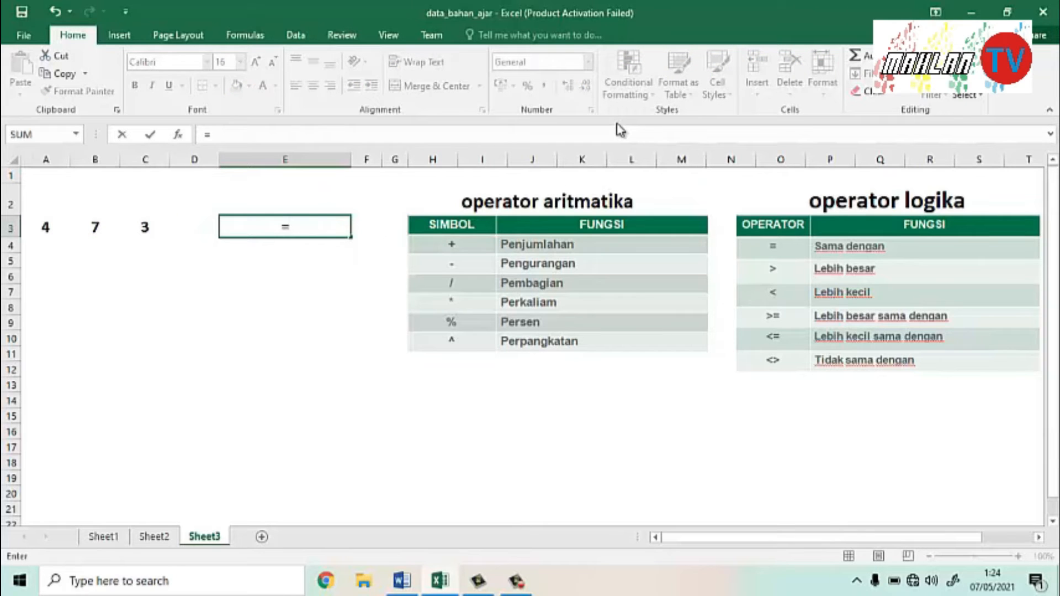
click(56, 235)
text(-)
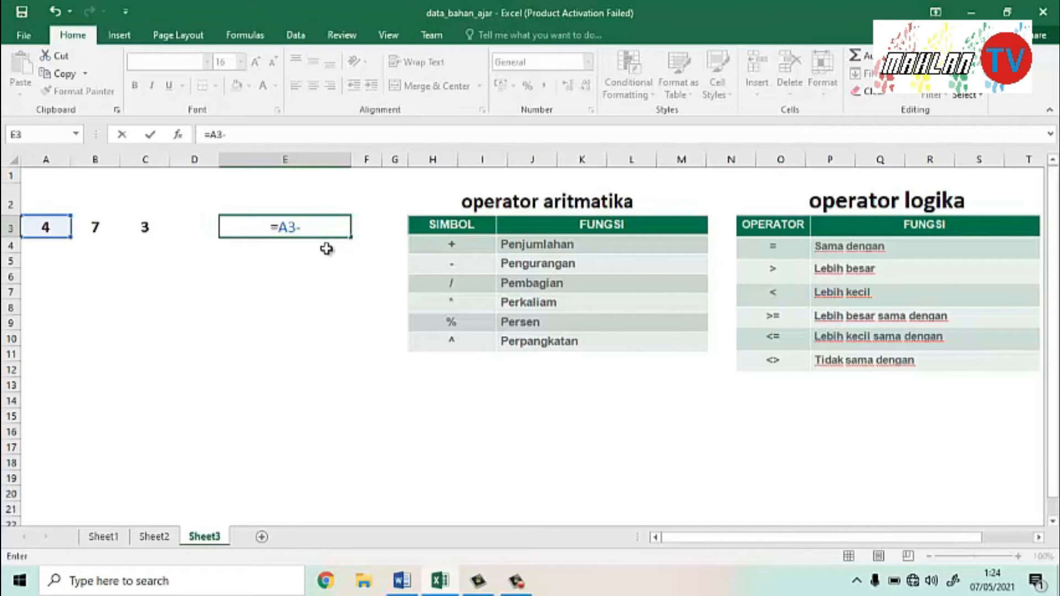
click(93, 235)
key(Return)
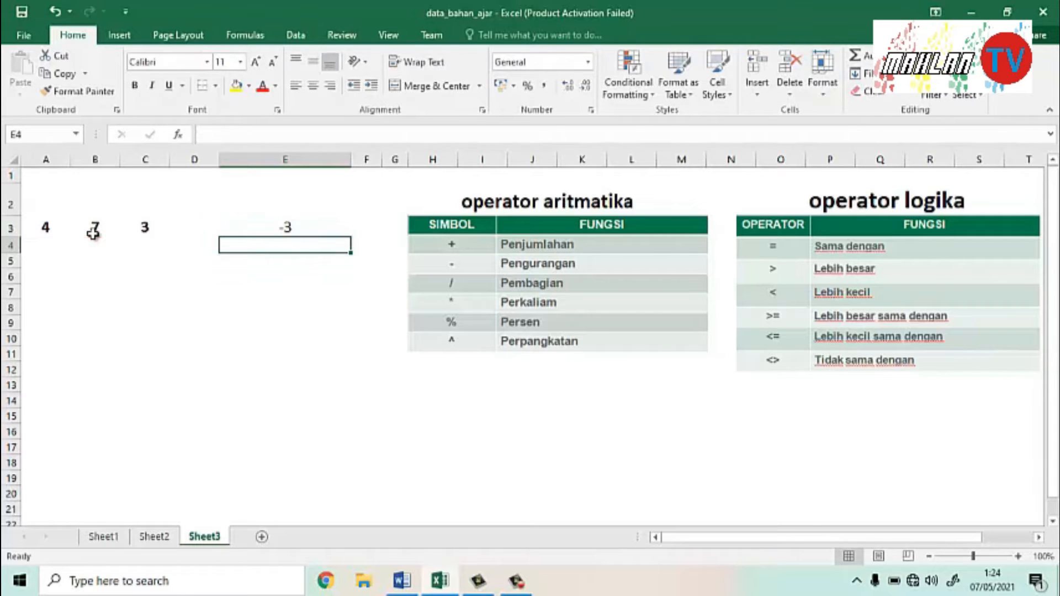
Step: Overwrite cell E3 with the division formula =B3/A3
click(289, 230)
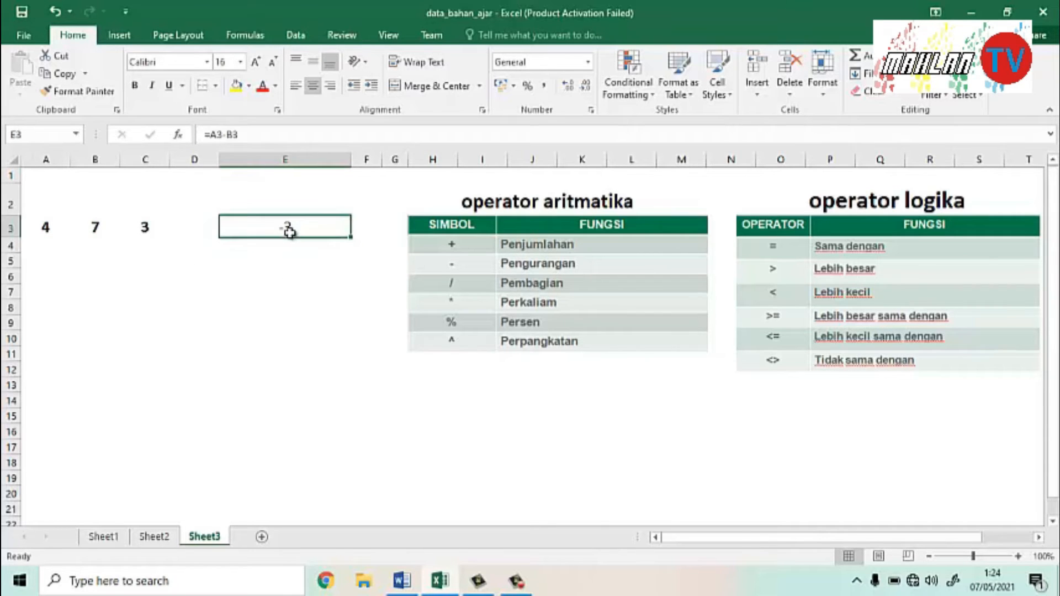
text(=)
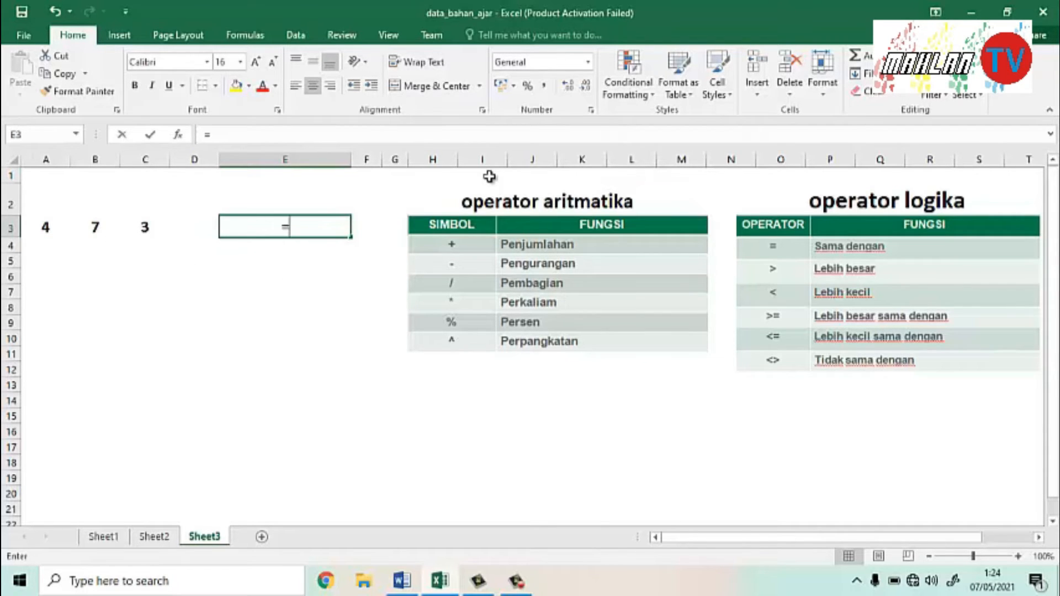
click(93, 230)
text(/)
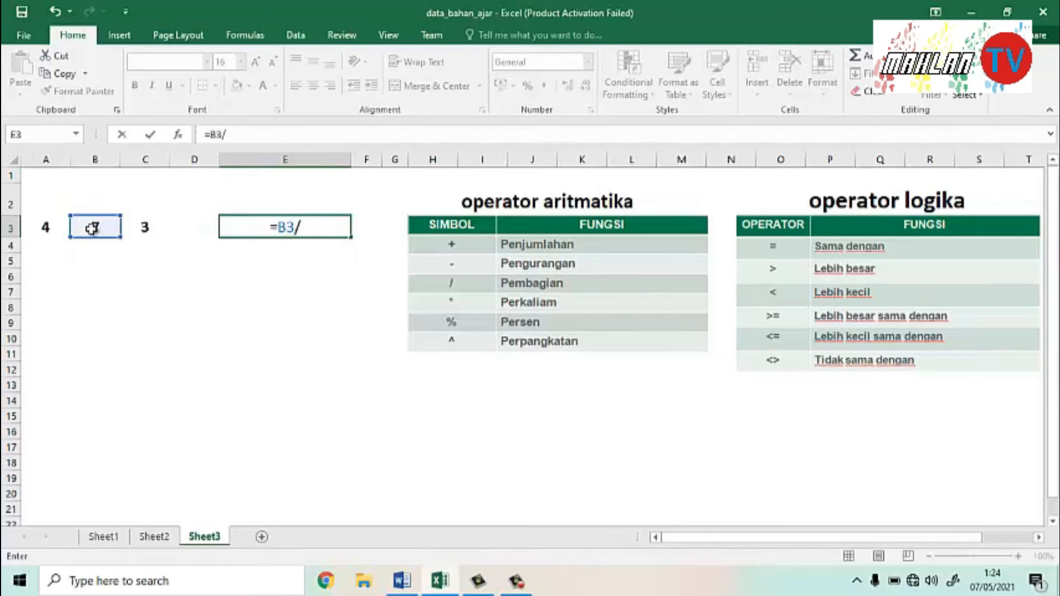
click(48, 228)
key(Return)
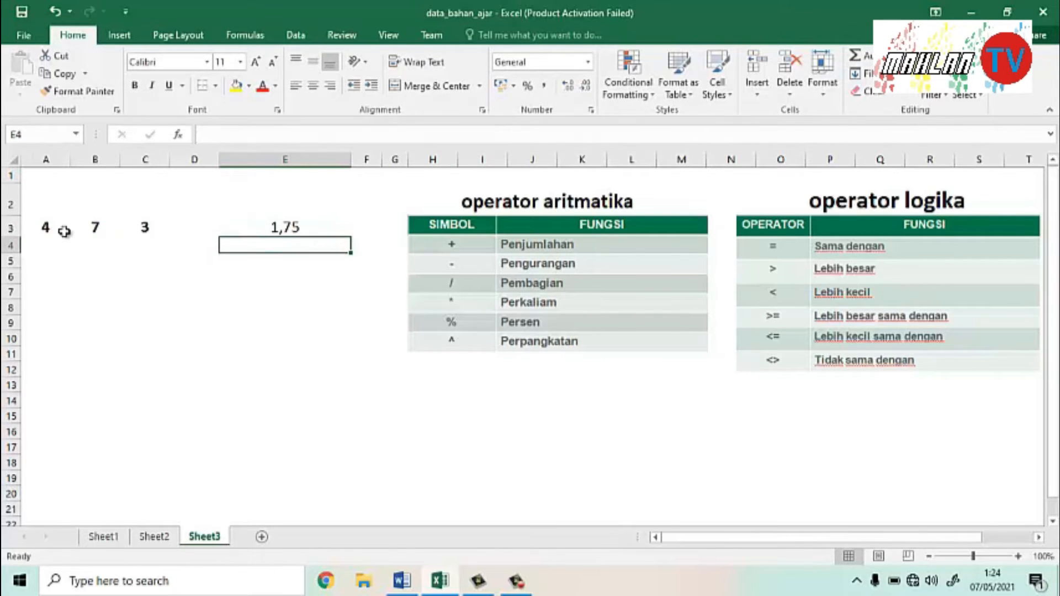
Step: Clear cell E3 and enter the power formula =4^3 with constant numbers
click(300, 230)
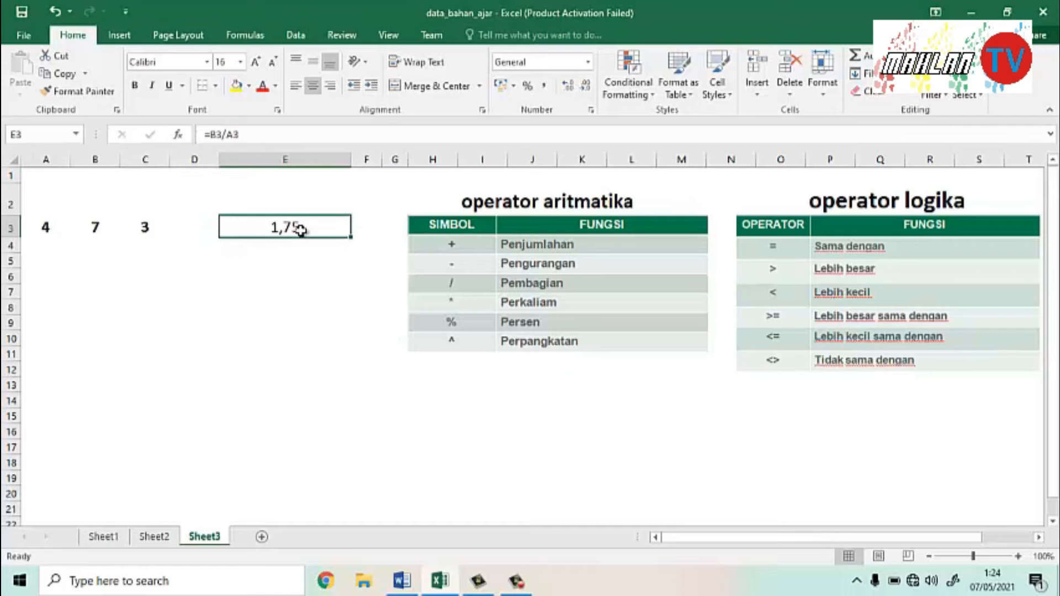
key(Delete)
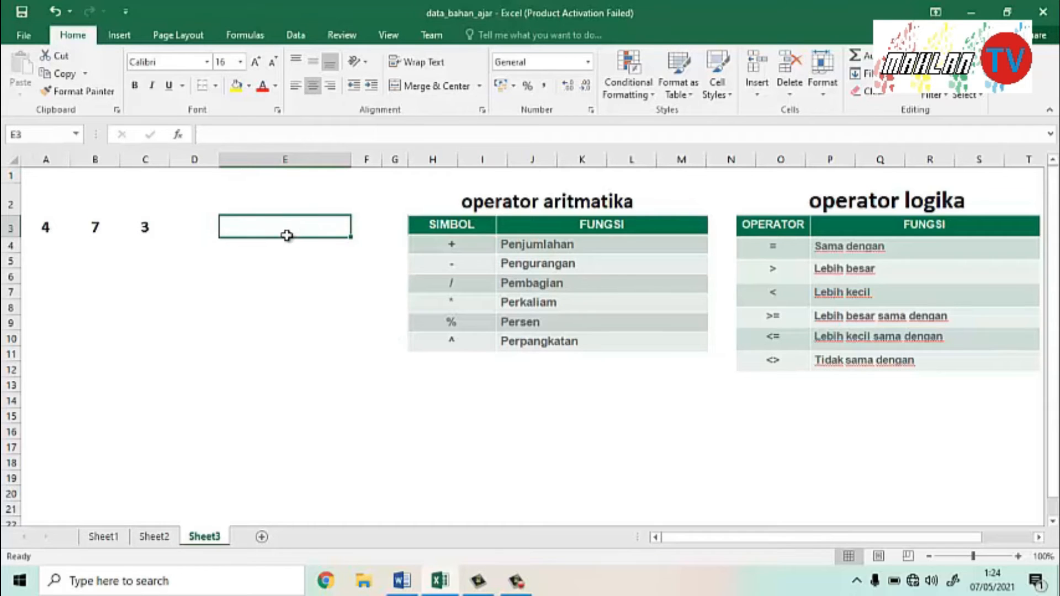
text(=)
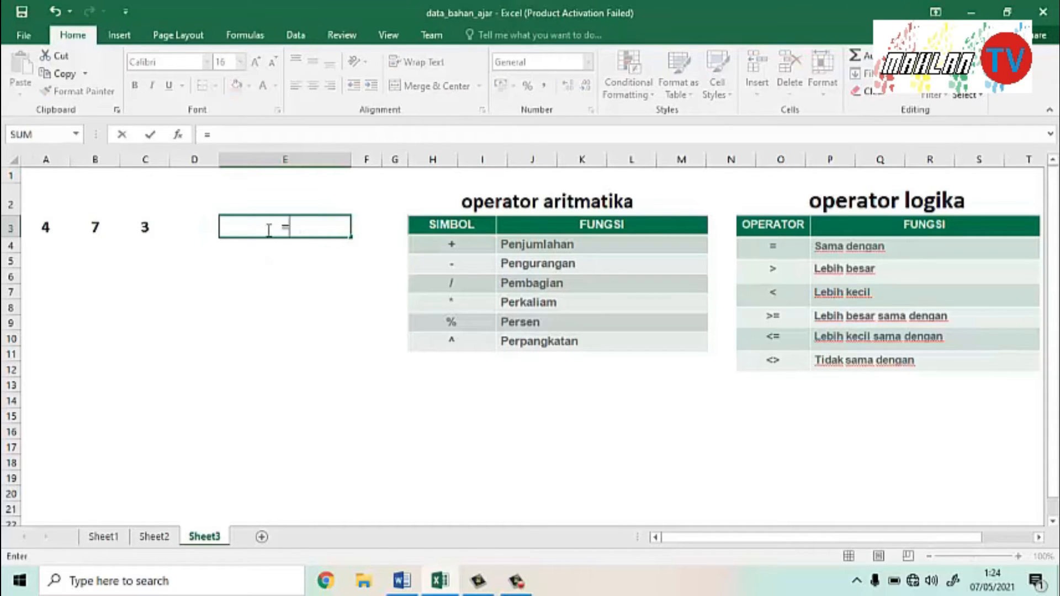
text(4^3)
key(Return)
Step: Clear cell E3, enter the power formula =A3^C4 using cell references, and reselect E3 to check it
click(281, 229)
key(Delete)
text(=)
click(48, 227)
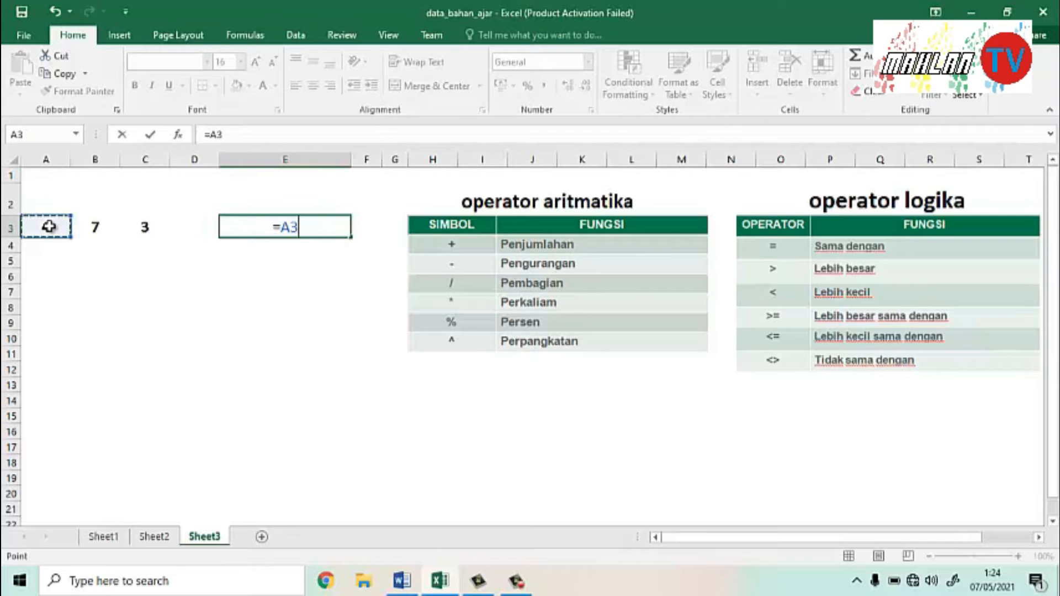
text(^)
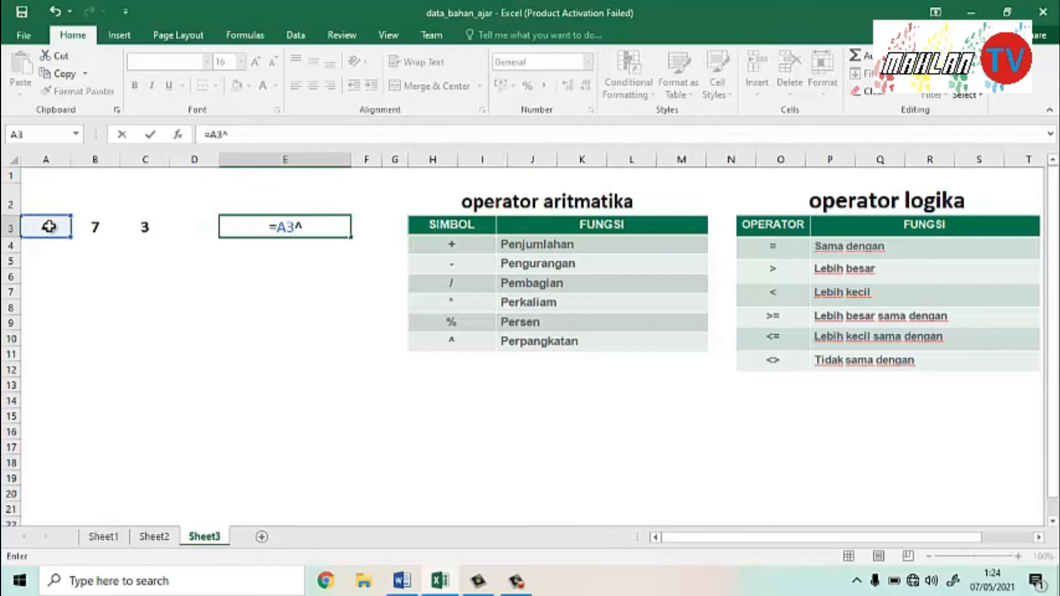
click(142, 243)
key(Return)
click(44, 227)
click(258, 241)
click(281, 227)
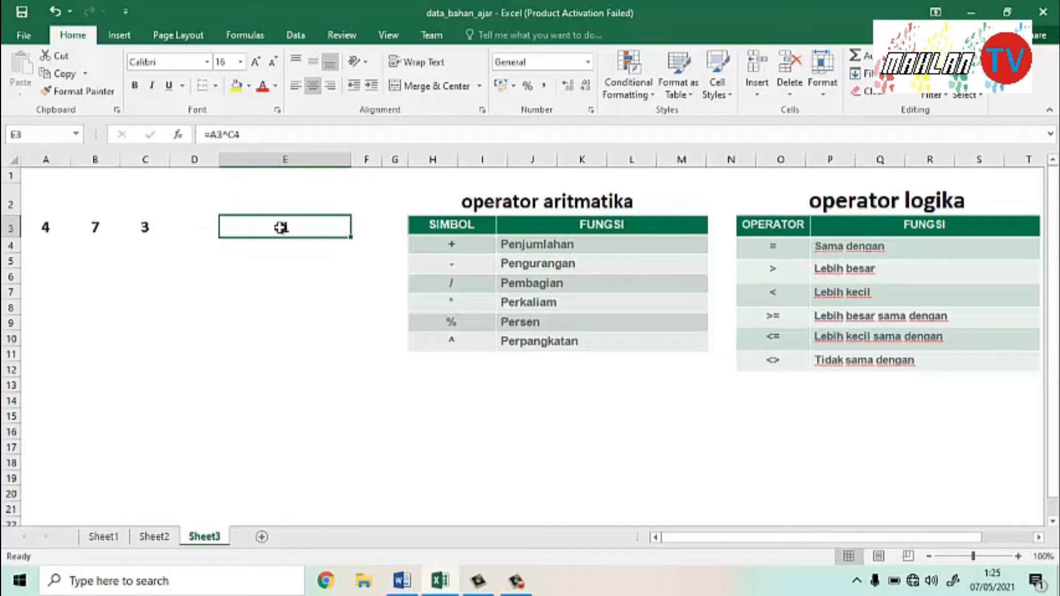
Step: Correct the exponent reference in cell E3 so the formula reads =A3^C3
double_click(303, 227)
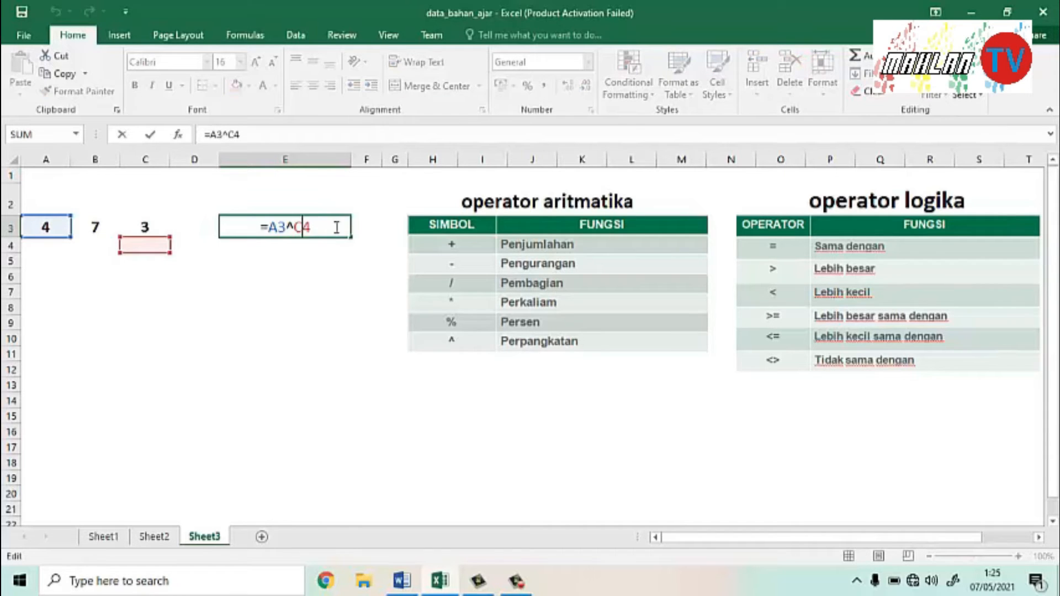
click(337, 228)
key(BackSpace)
text(3)
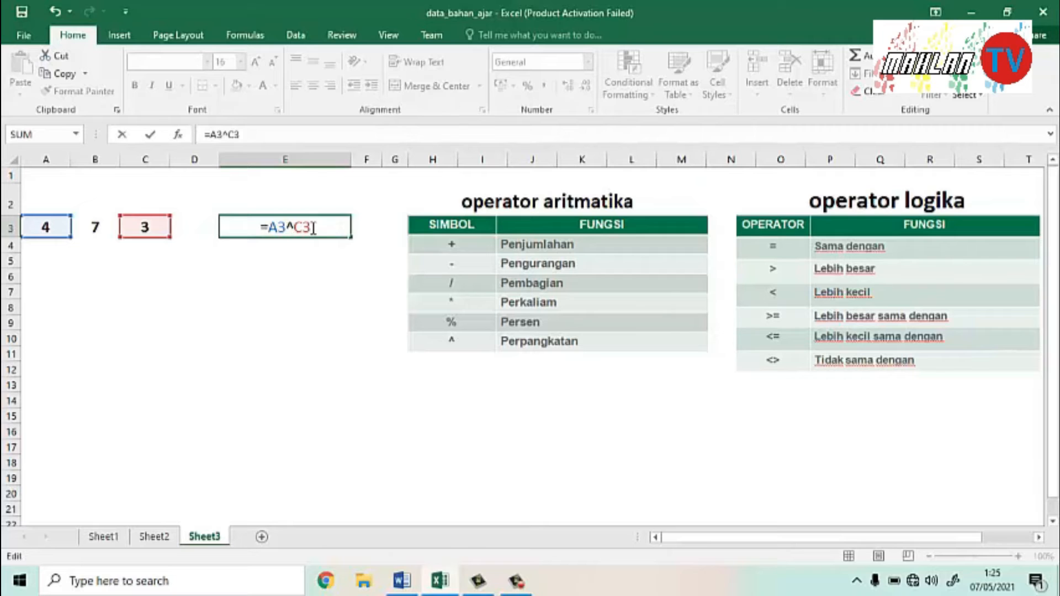
key(Return)
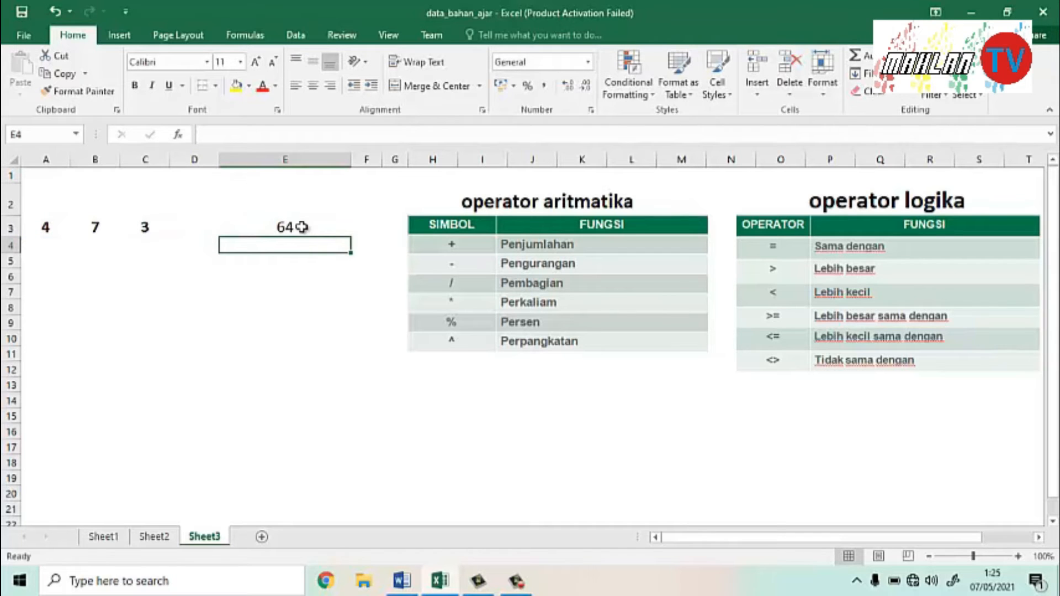
Step: Clear cell E3 and enter the multiplication formula =B3*C3
click(301, 226)
key(Delete)
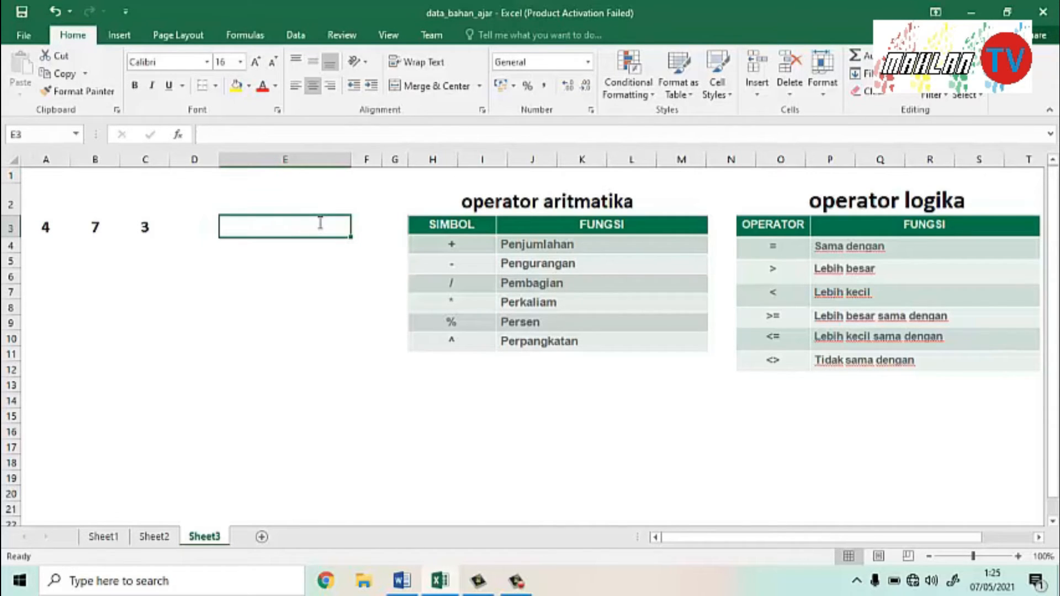
text(=)
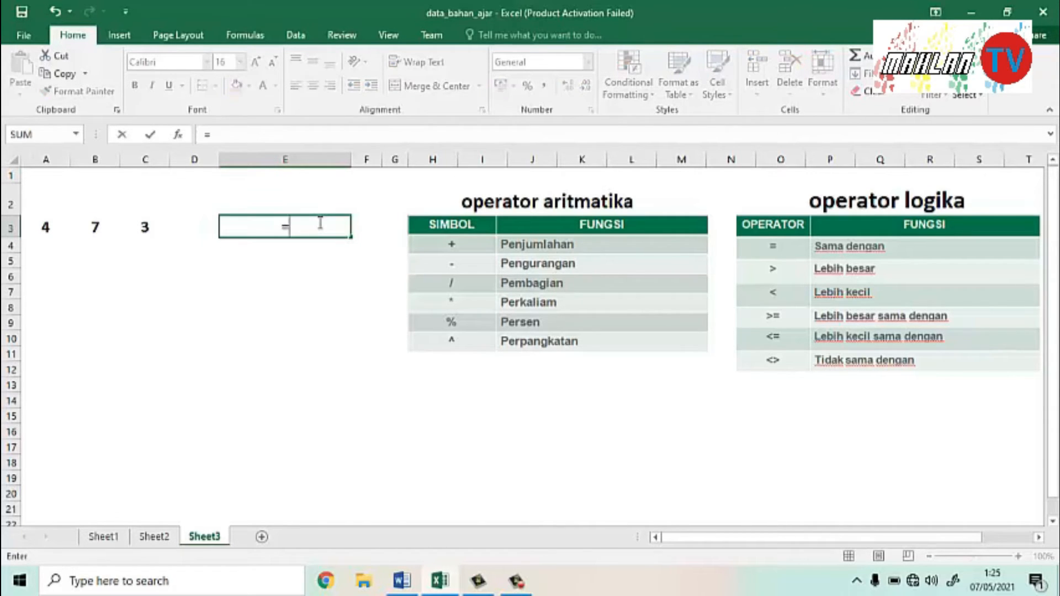
click(103, 225)
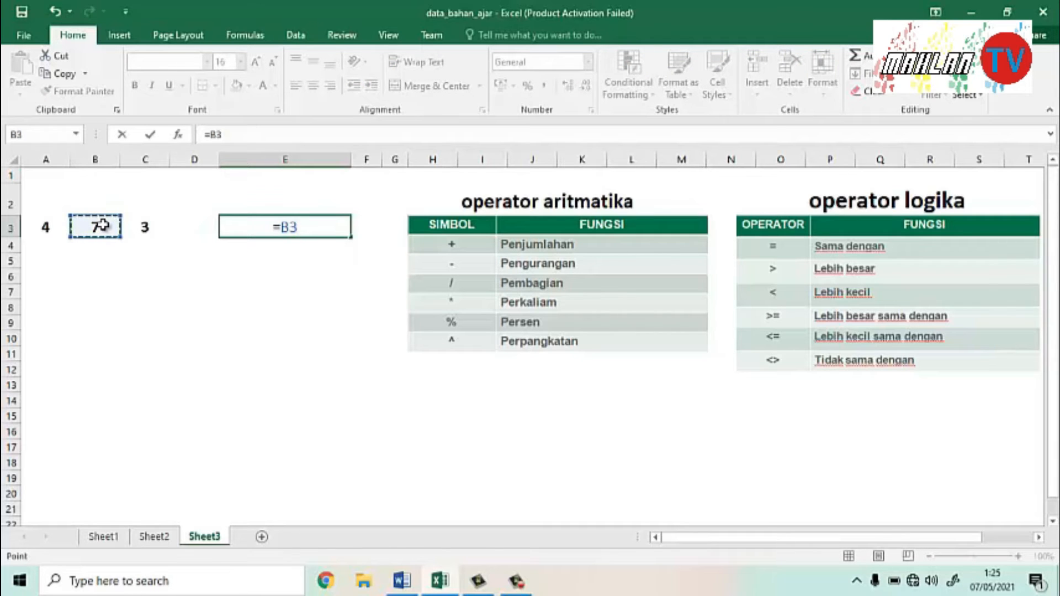
text(*C3)
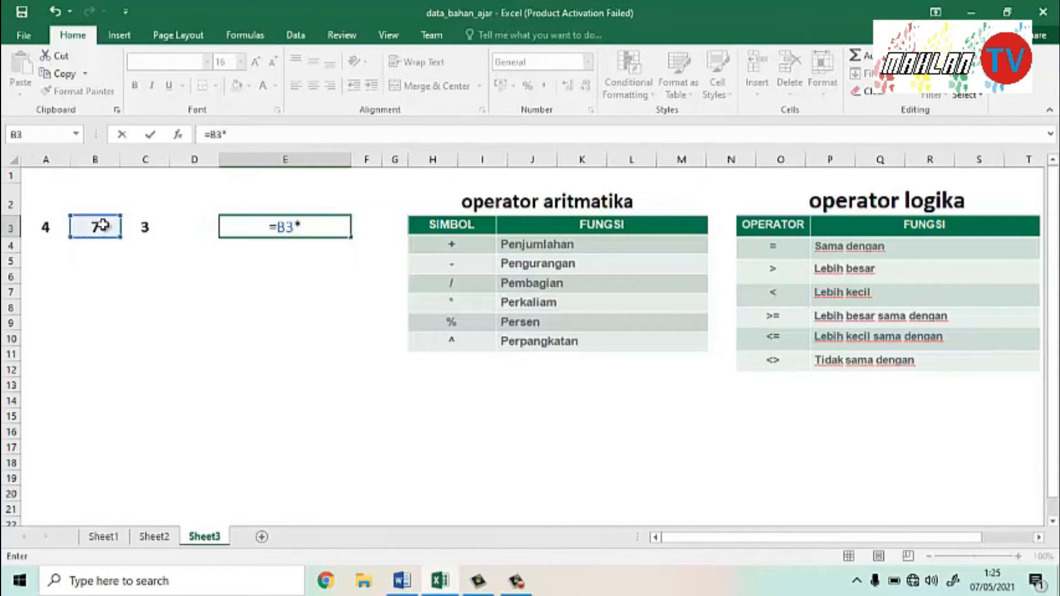
key(Return)
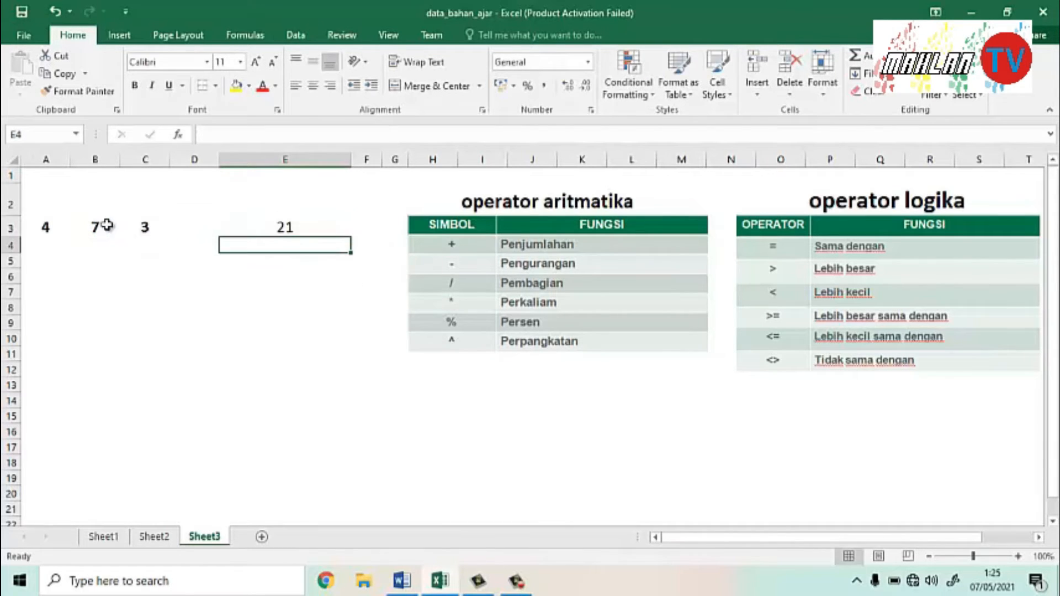
Step: Clear cell E3 and enter the percent formula =B3% using the cell reference
click(287, 225)
key(Delete)
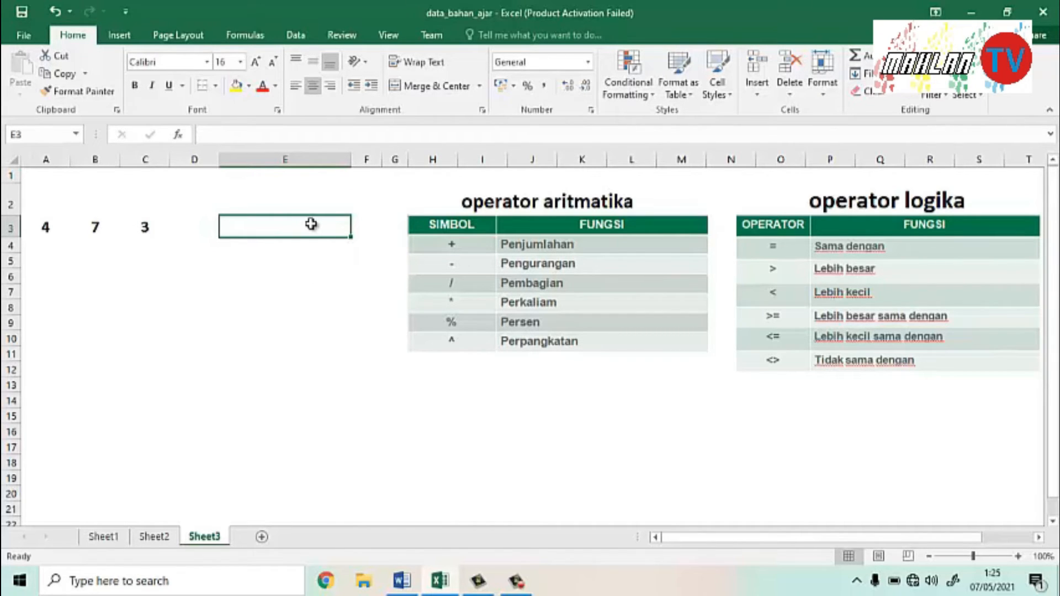
text(=)
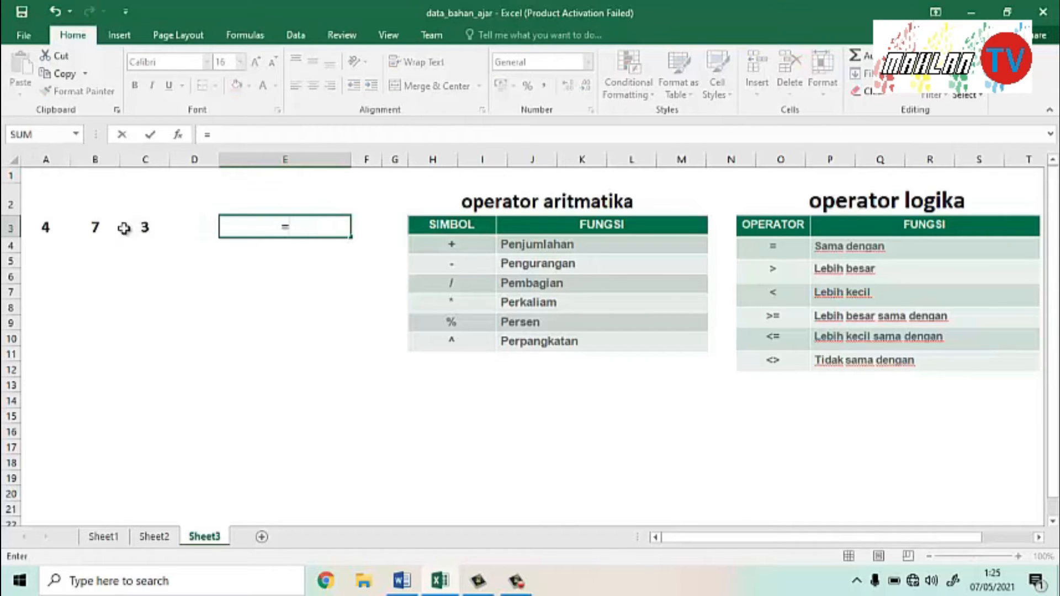
click(98, 227)
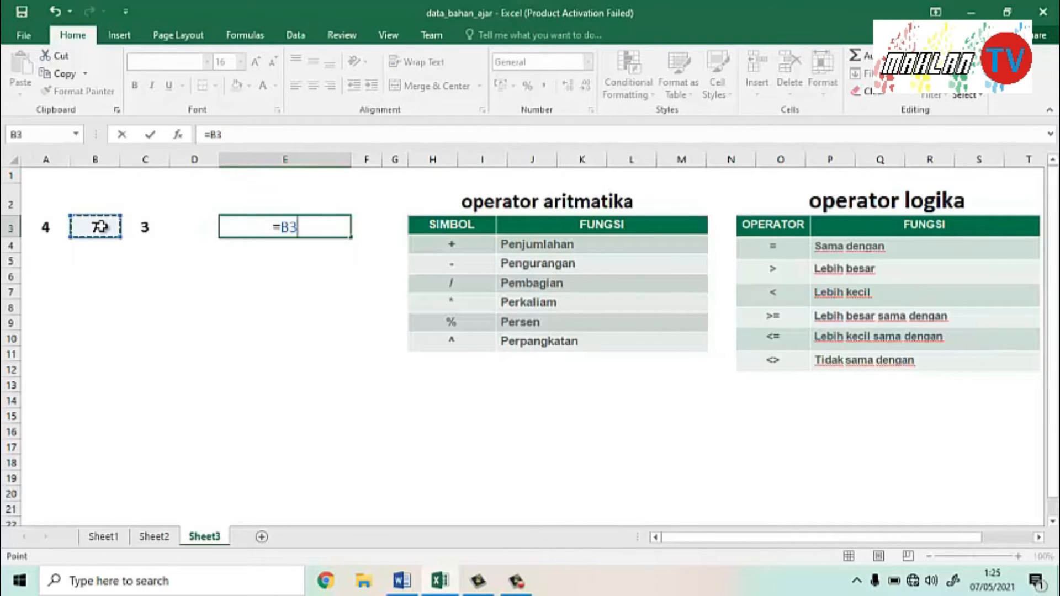
text(%)
key(Return)
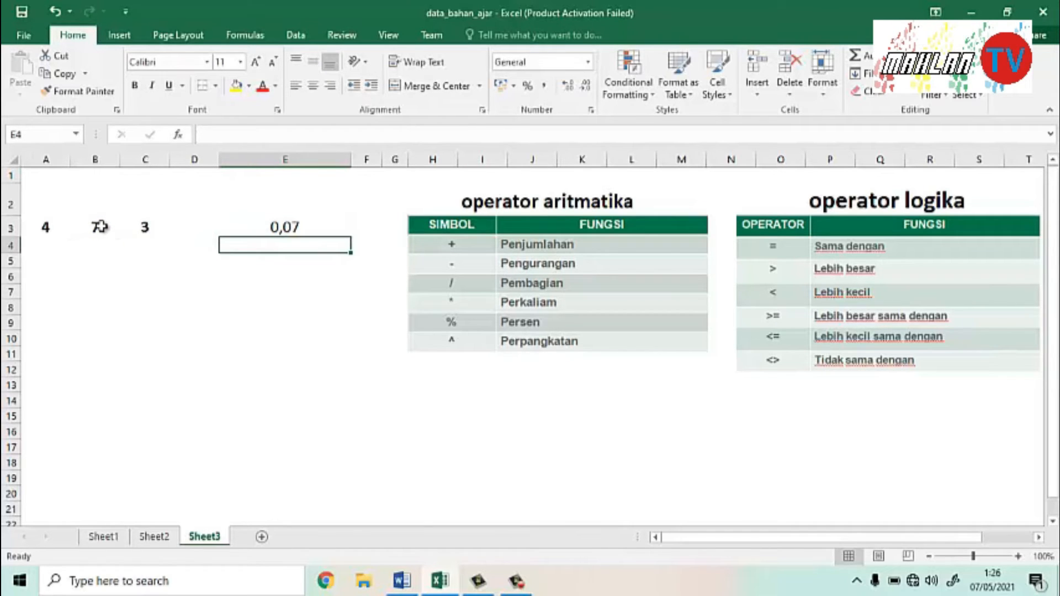
Step: Replace the formula in cell E3 with the constant percent formula =40%
key(Up)
key(F2)
key(BackSpace)
key(BackSpace)
key(BackSpace)
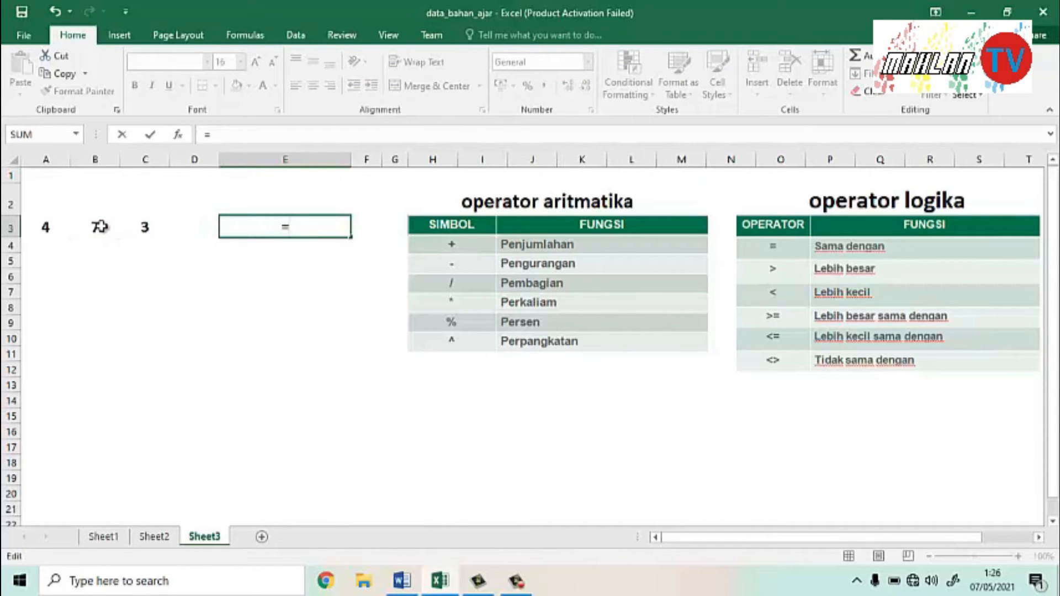
text(40%)
key(Return)
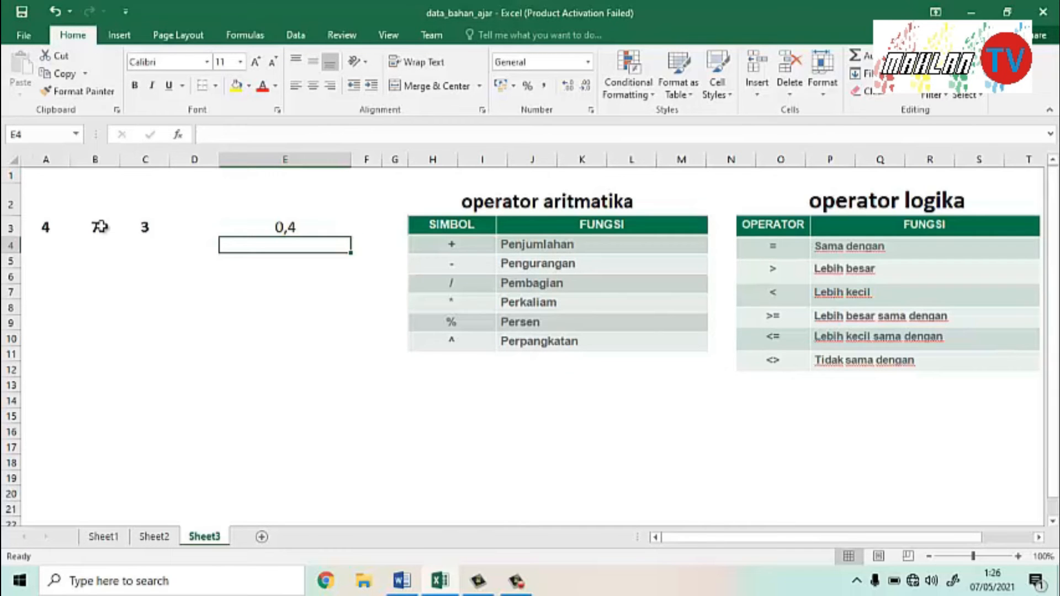
Step: Clear cell E3 and enter the combined addition and multiplication formula =4+7*3 with constant numbers
key(Up)
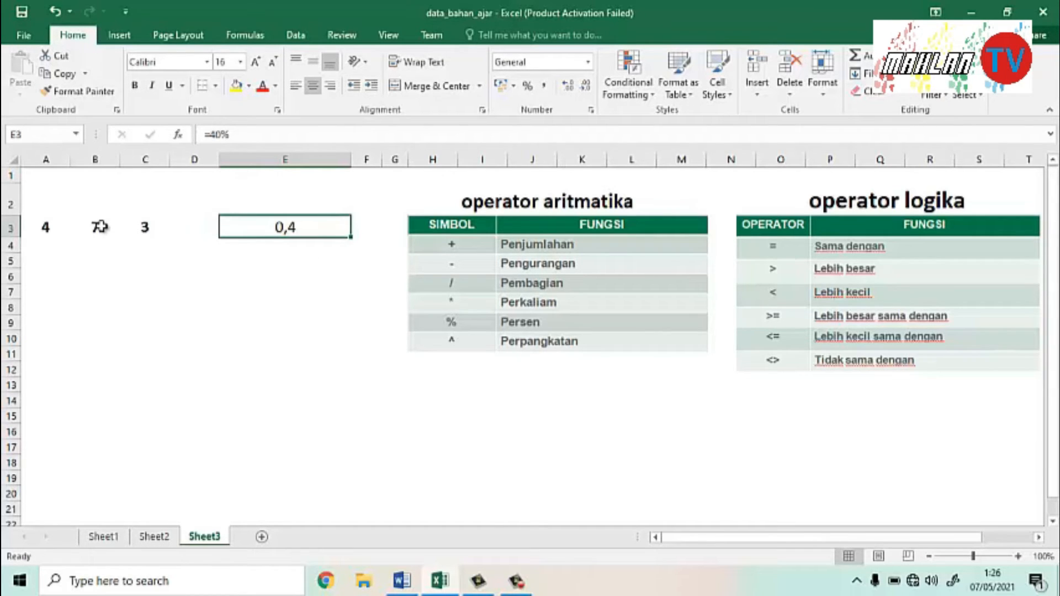
key(Delete)
text(=)
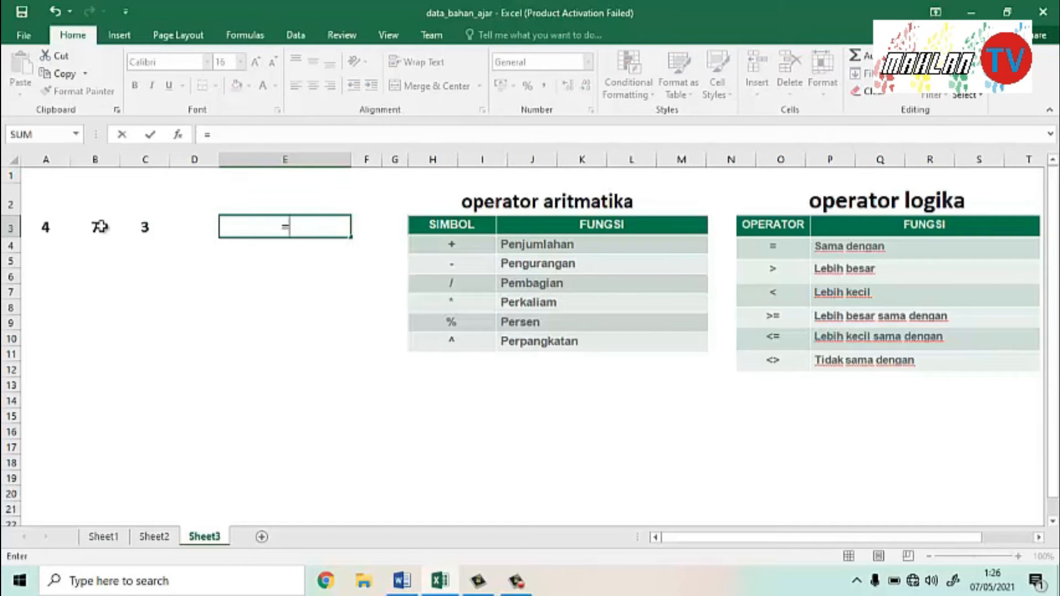
text(4+7*3)
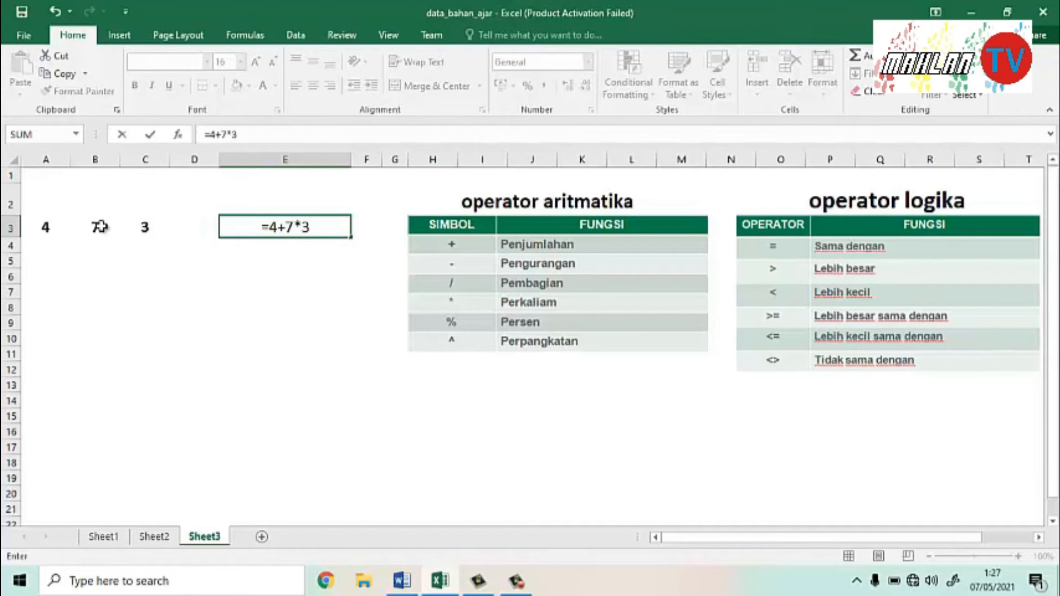
key(Return)
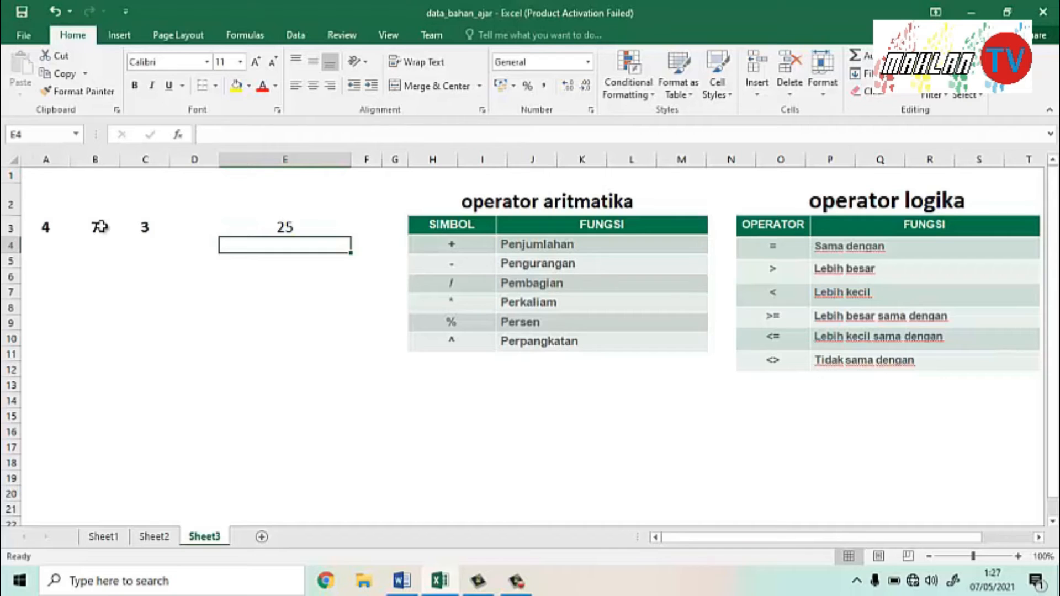
Step: Rewrite the formula in cell E3 with cell references so it reads =A3+B3*C3
key(Up)
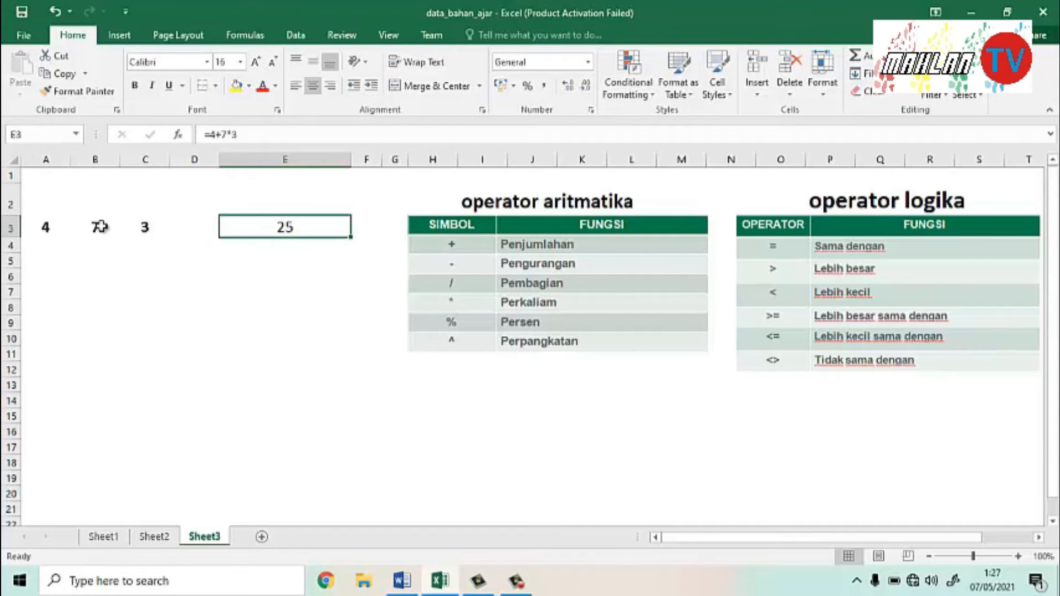
key(F2)
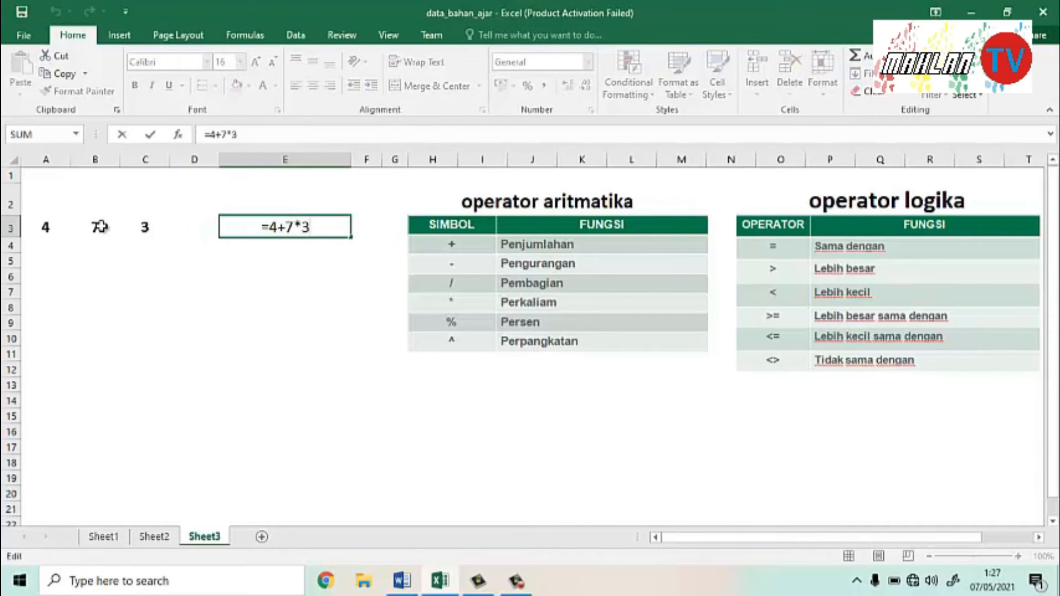
key(BackSpace)
key(BackSpace)
key(BackSpace)
key(BackSpace)
key(BackSpace)
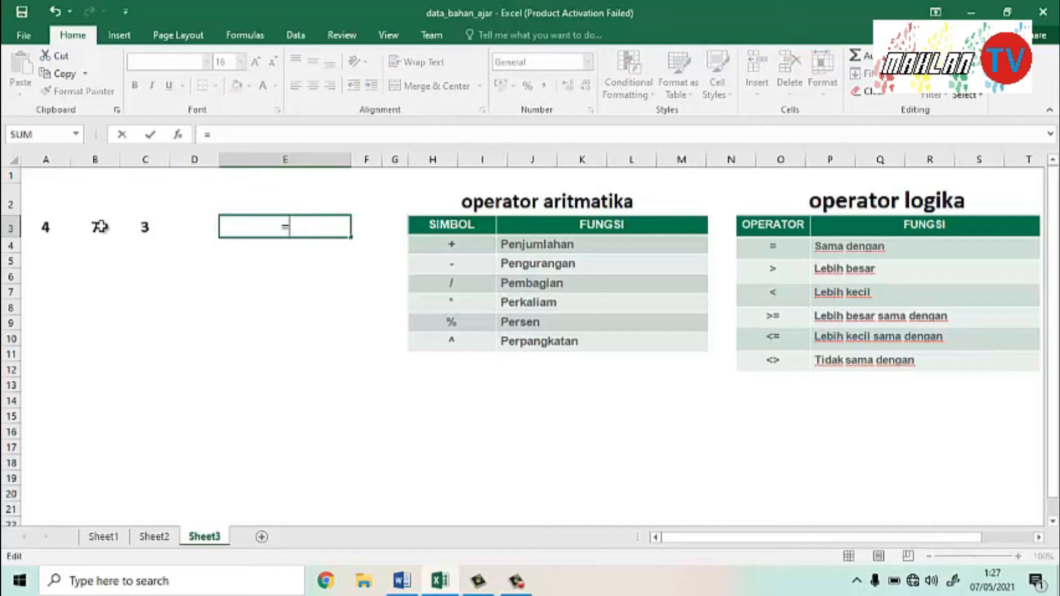
click(47, 226)
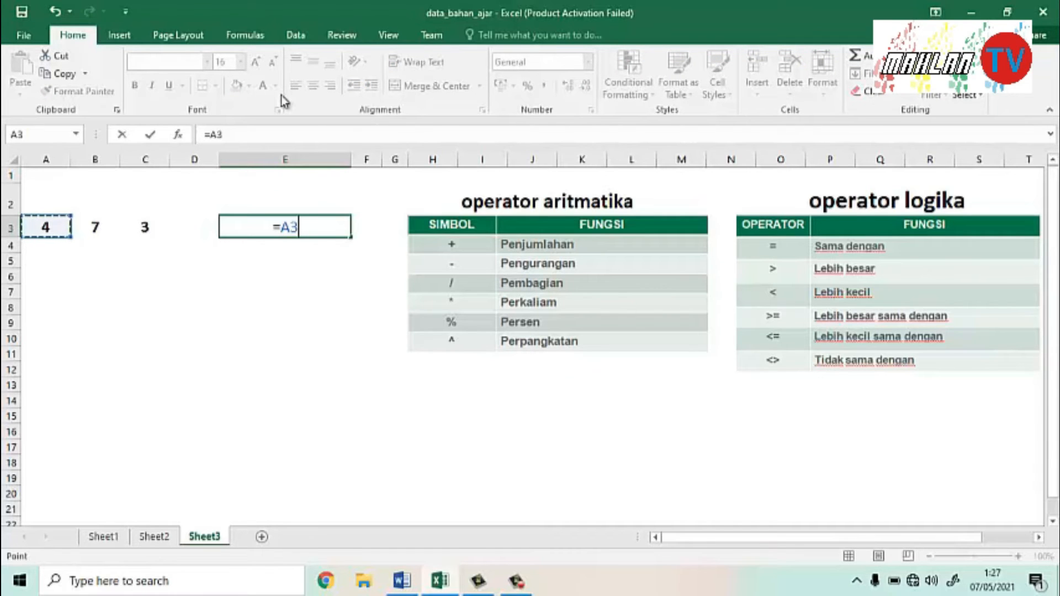
text(*)
key(BackSpace)
text(+)
click(108, 221)
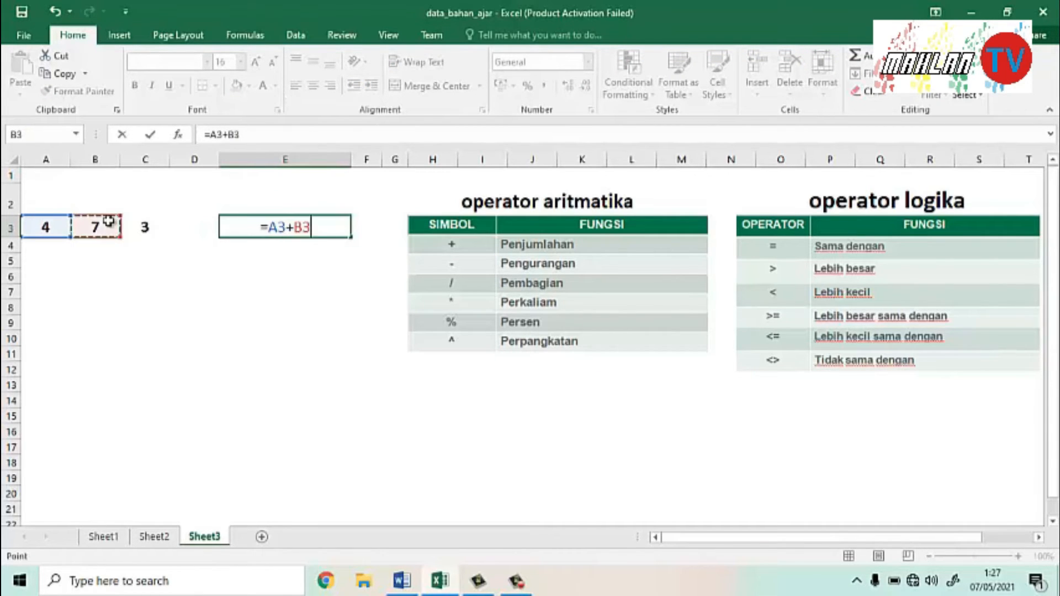
text(+)
key(BackSpace)
text(*C3)
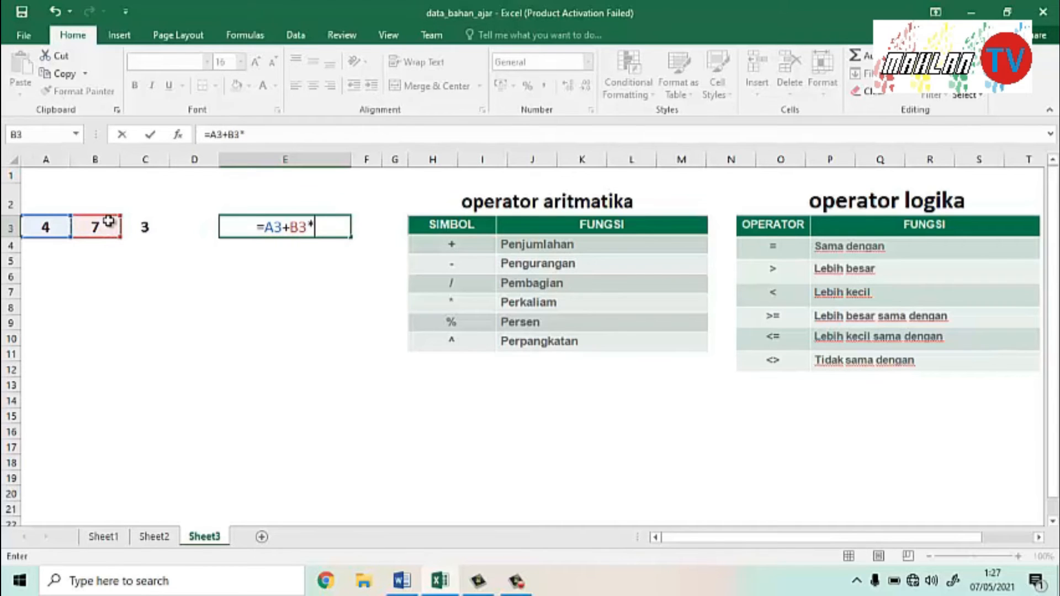
key(Return)
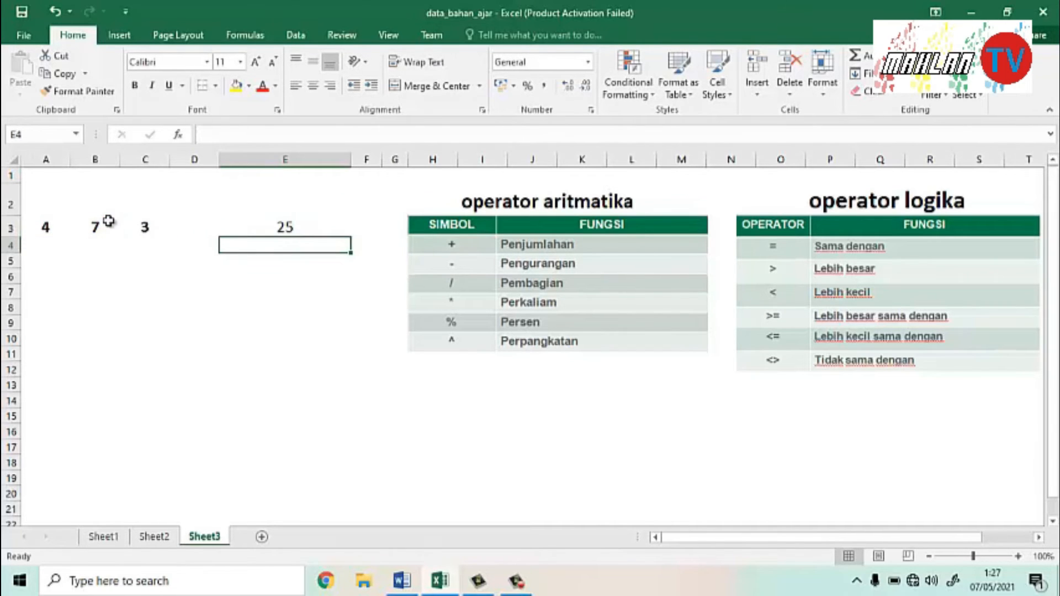
Step: Replace the cell references in E3's formula with constant numbers so it reads =4+7*3, keeping the cell in edit mode
key(Up)
key(F2)
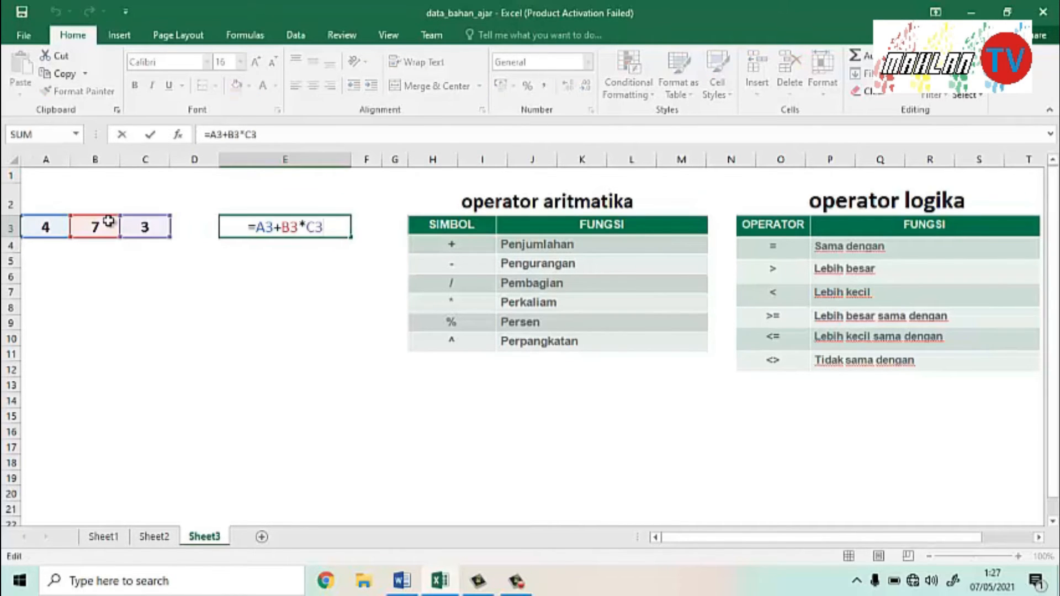
key(BackSpace)
key(BackSpace)
key(BackSpace)
key(BackSpace)
key(BackSpace)
key(BackSpace)
key(BackSpace)
key(BackSpace)
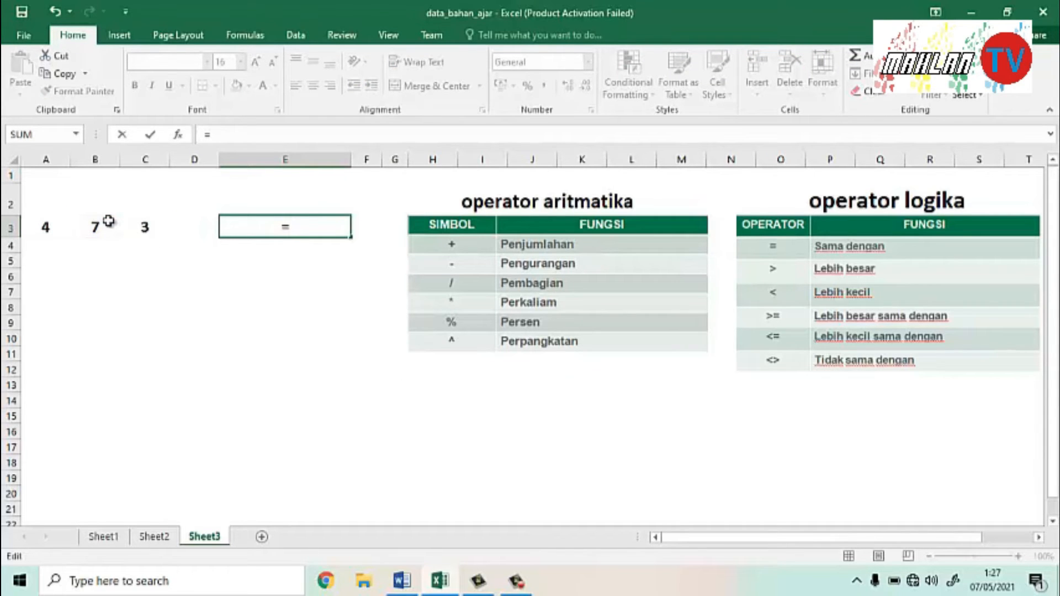
text(4+7)
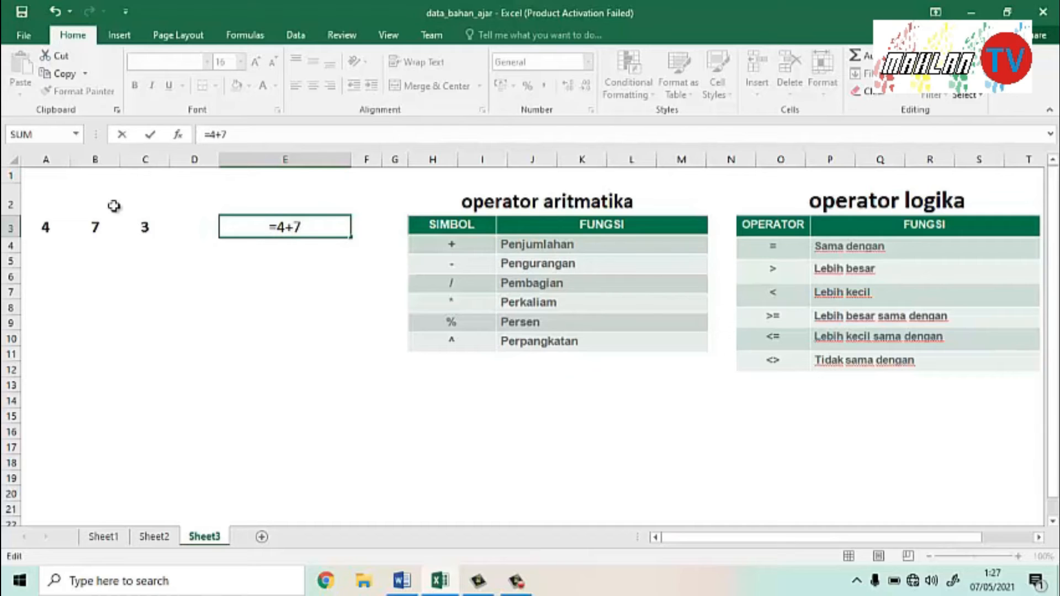
text(*3)
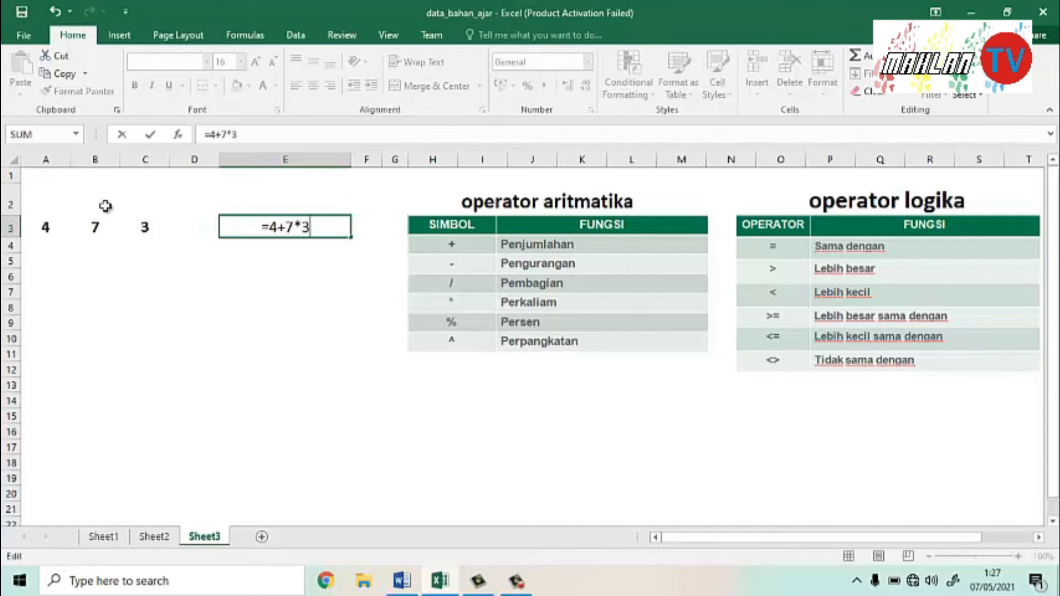
Step: Enclose the addition in parentheses so the formula in E3 reads =(4+7)*3, and commit it
click(269, 231)
text((4+7)
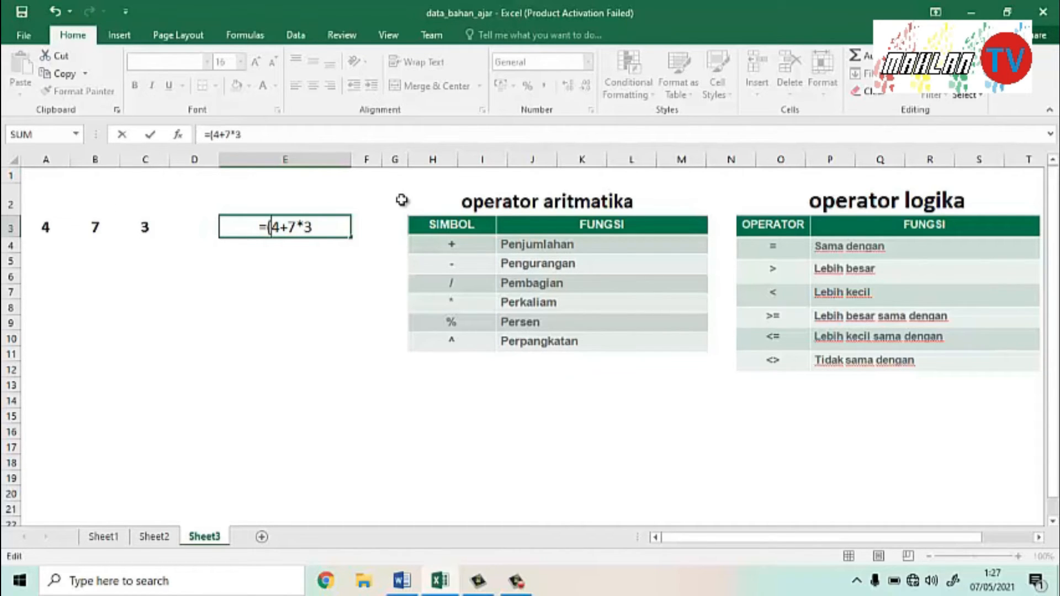
text())
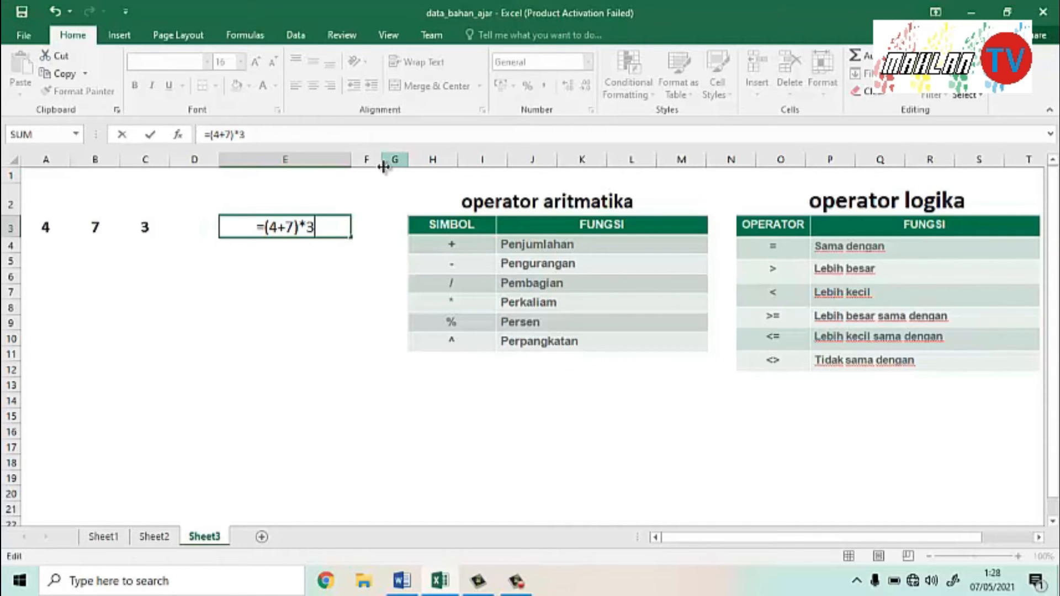
key(Return)
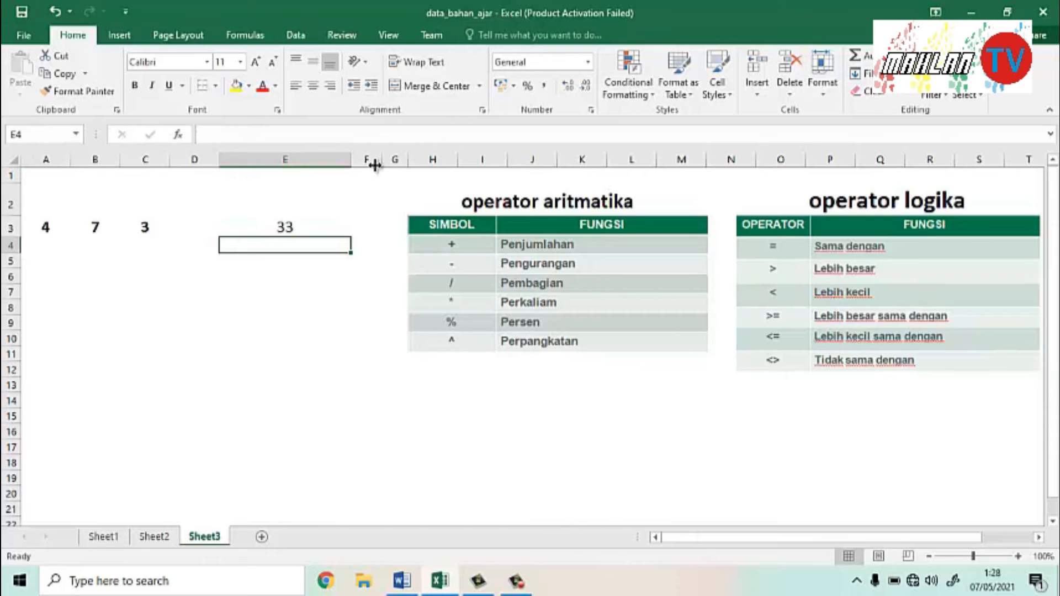
Step: Clear cell E3, enter the greater-than comparison =A3>C3, and reselect E3 to check it
click(293, 232)
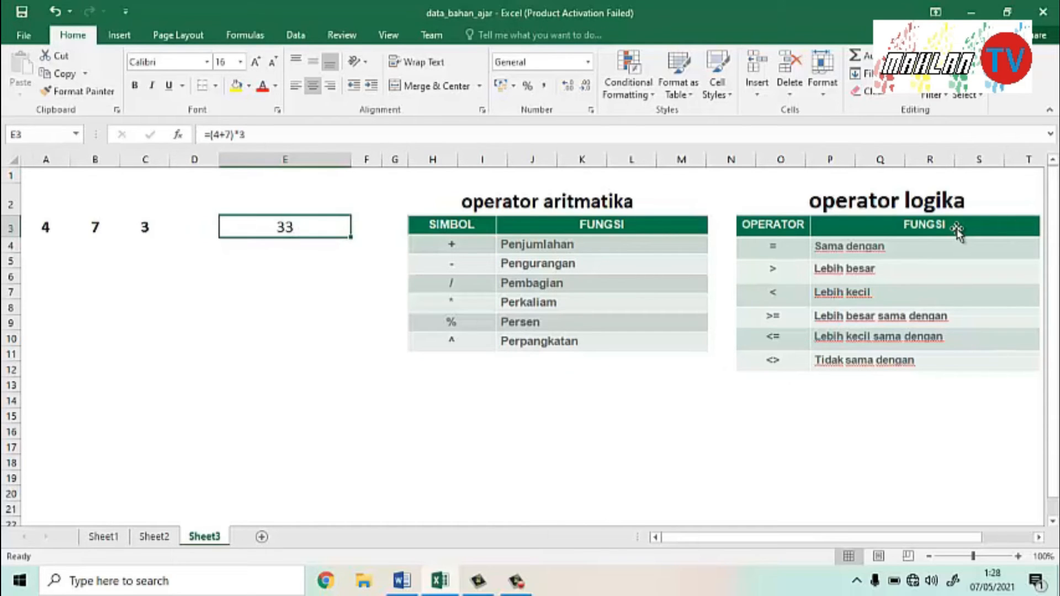
key(Delete)
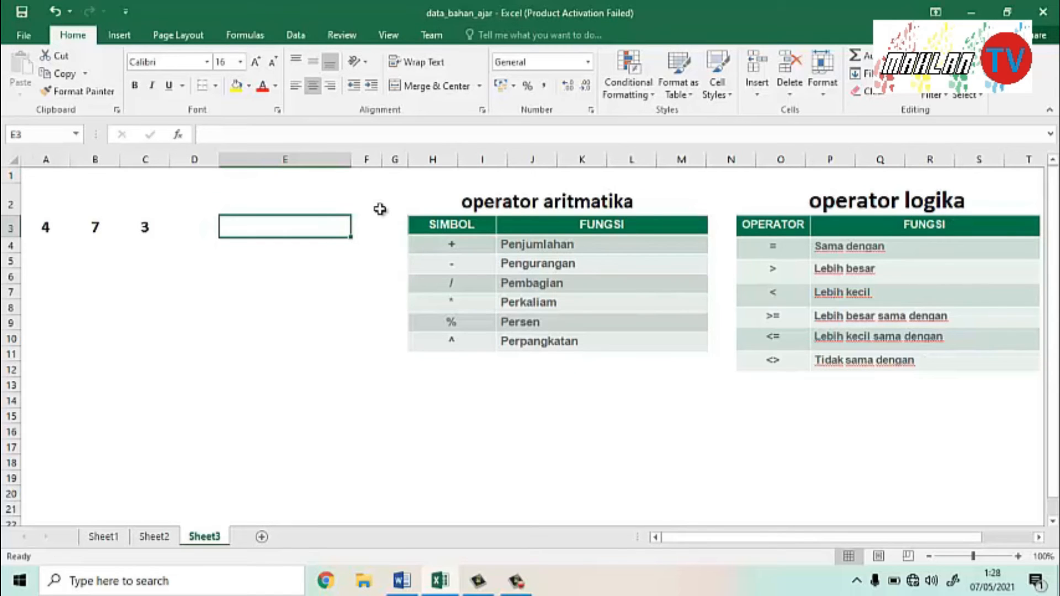
text(=)
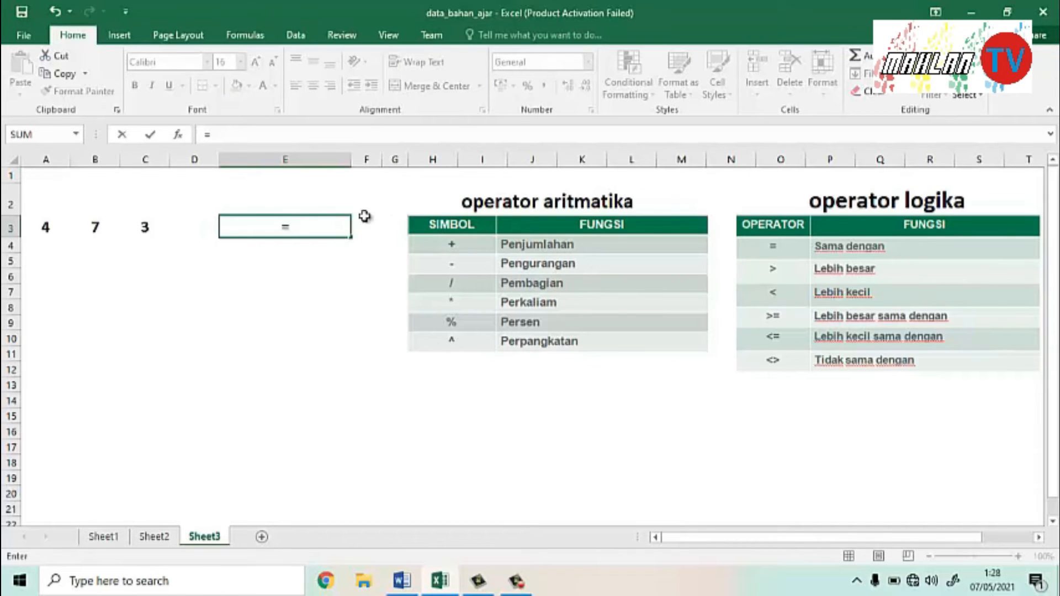
click(59, 224)
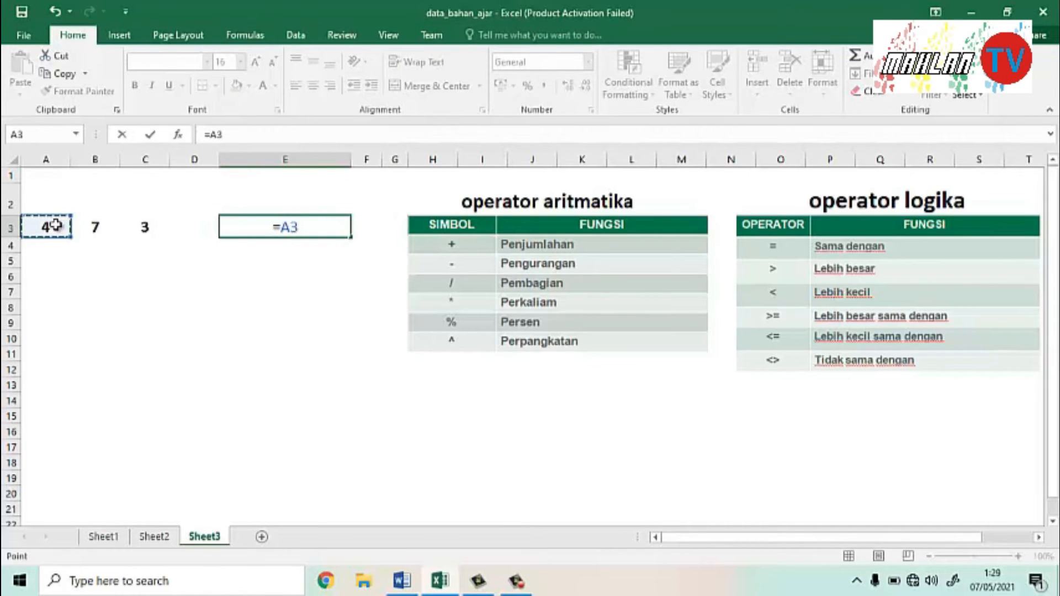
text(>)
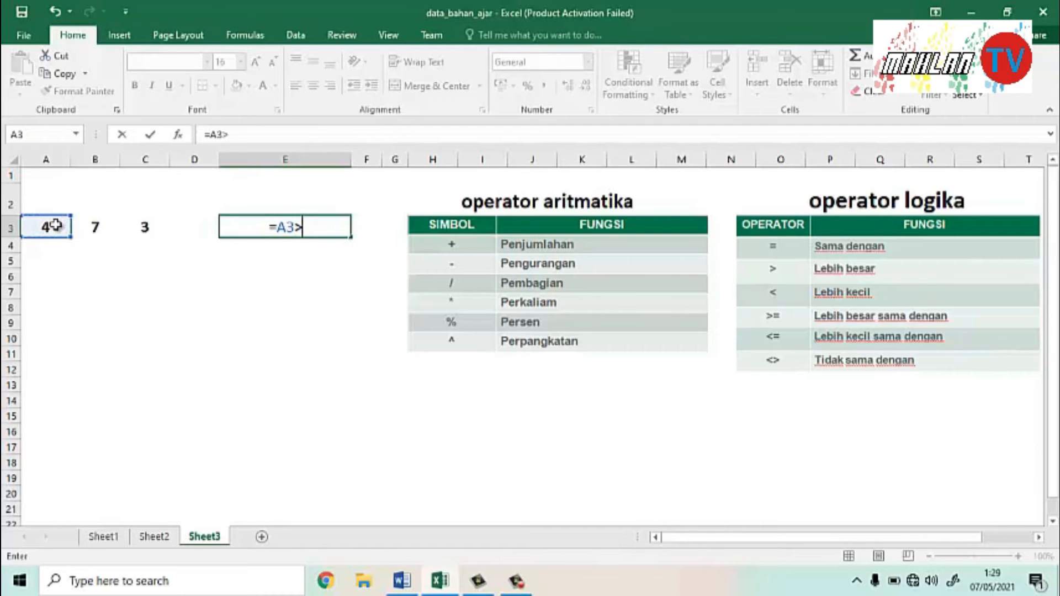
text(C3)
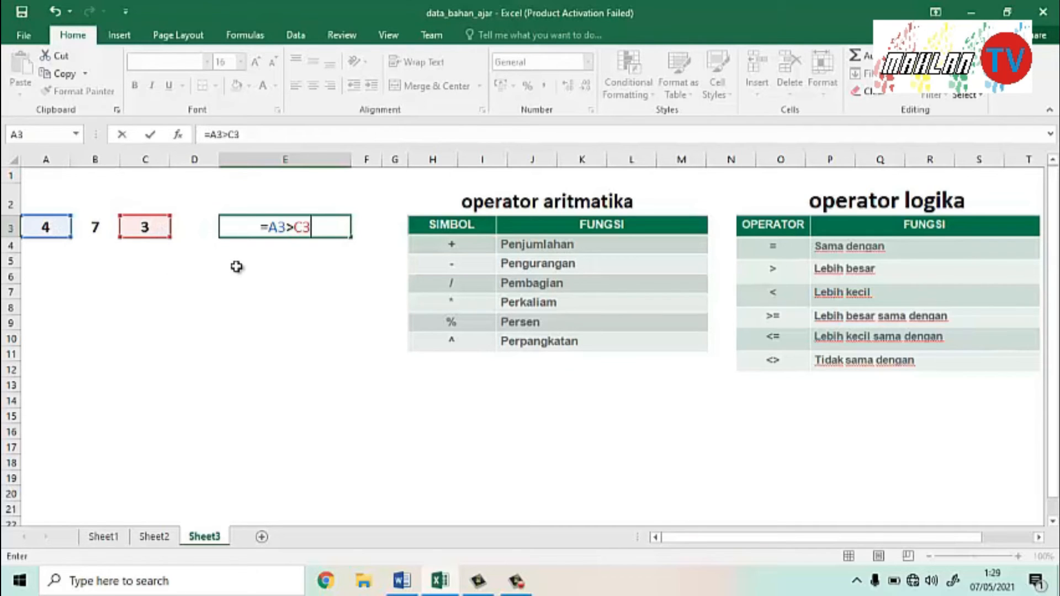
key(Return)
key(Up)
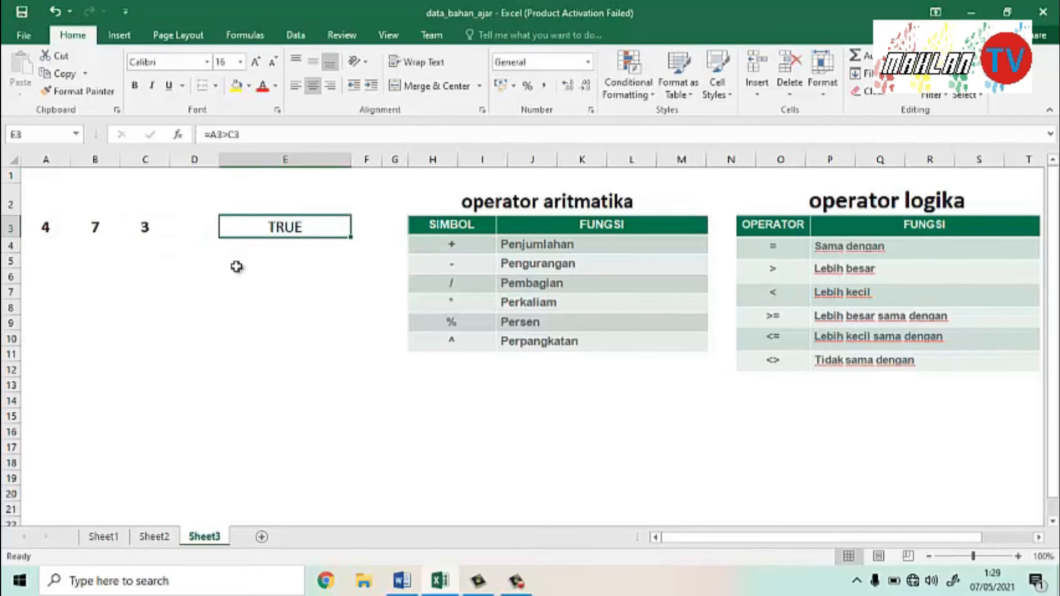
Step: Replace the comparison in cell E3 with the equality test =A3=B3 and commit it
key(F2)
key(BackSpace)
key(BackSpace)
key(BackSpace)
key(BackSpace)
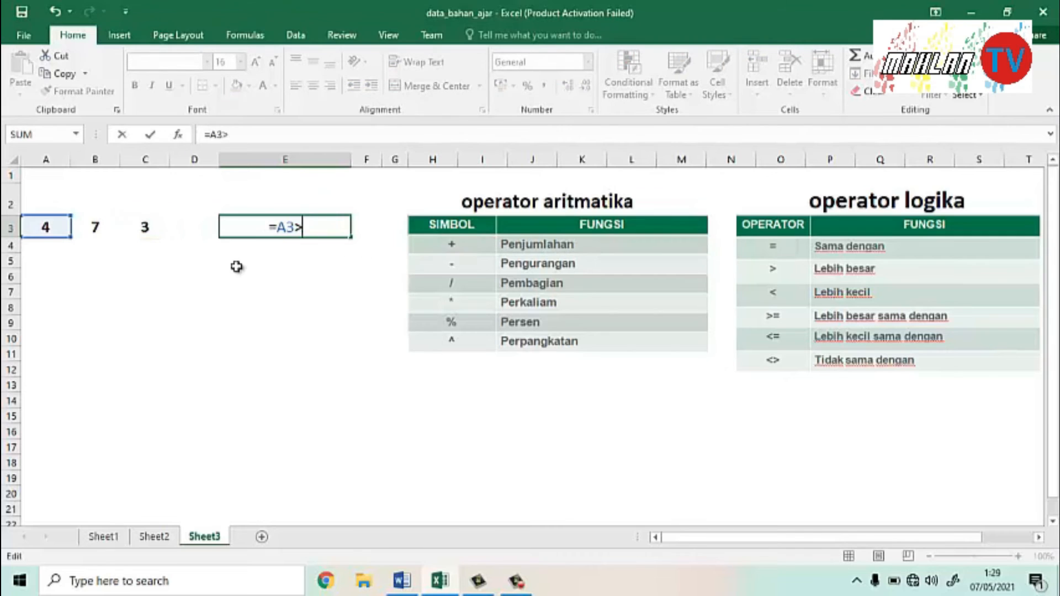
key(BackSpace)
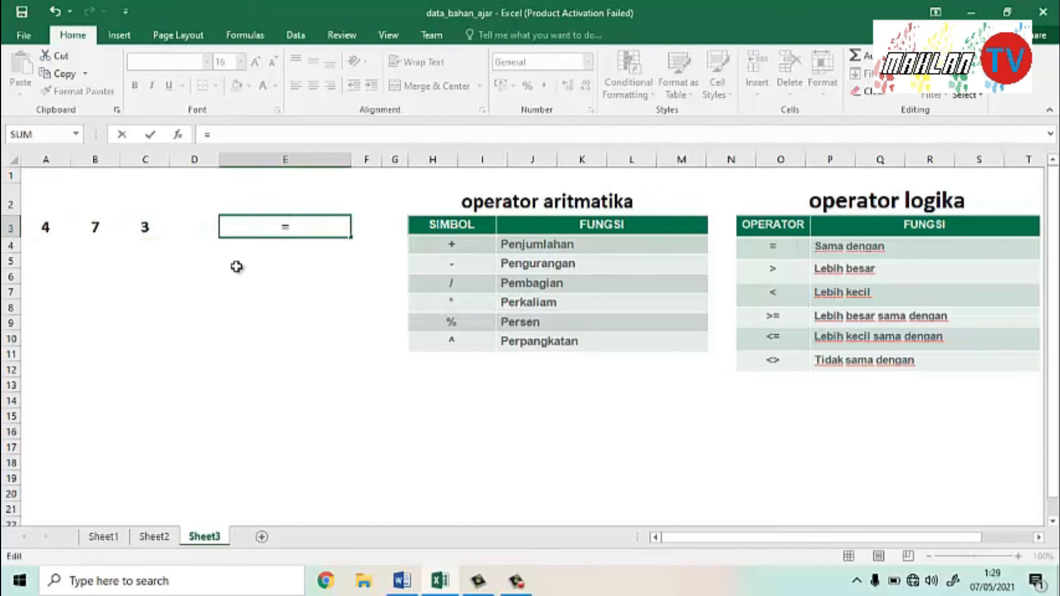
text(A3=)
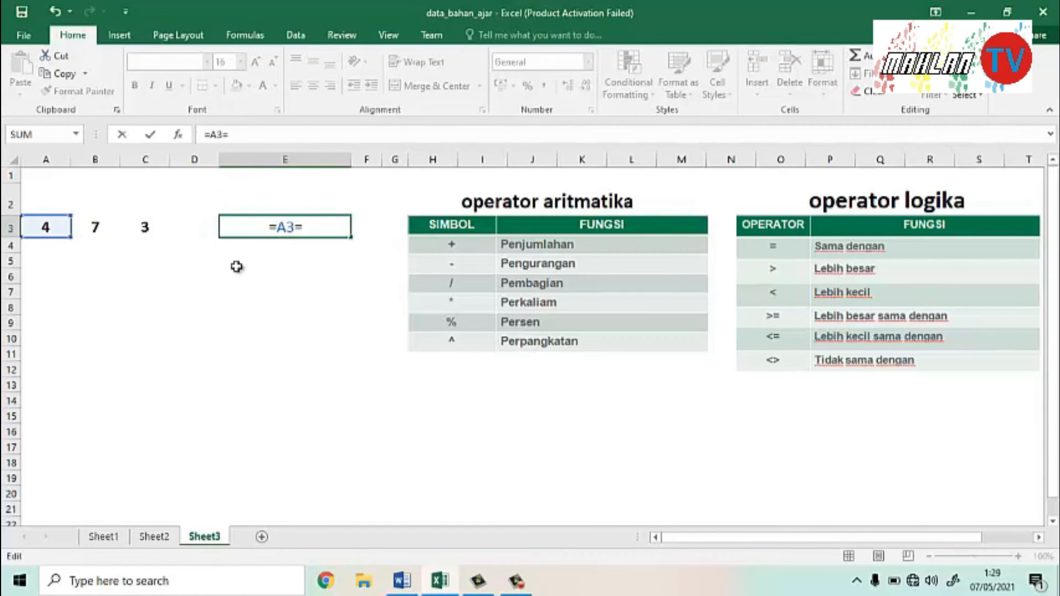
text(B3)
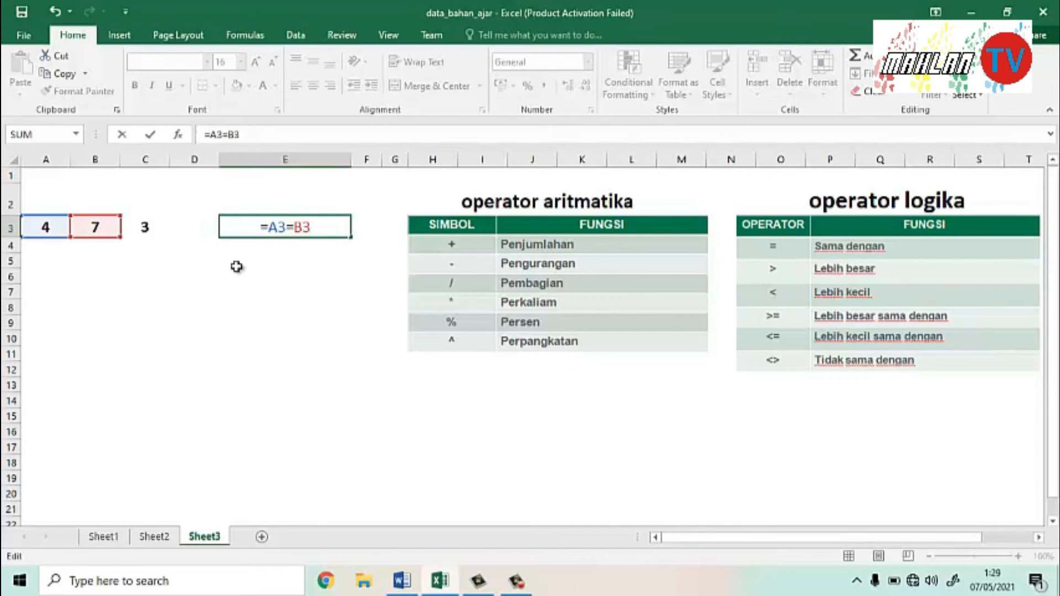
key(Return)
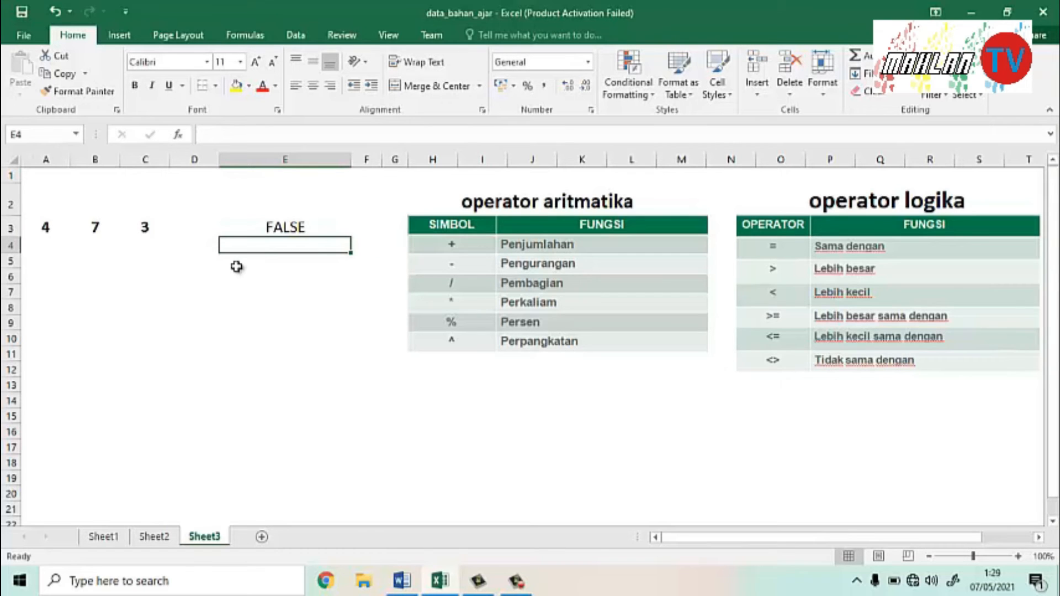
Step: Rewrite the formula in cell E3 as the less-than comparison =A3<B3 and commit it
key(Up)
key(F2)
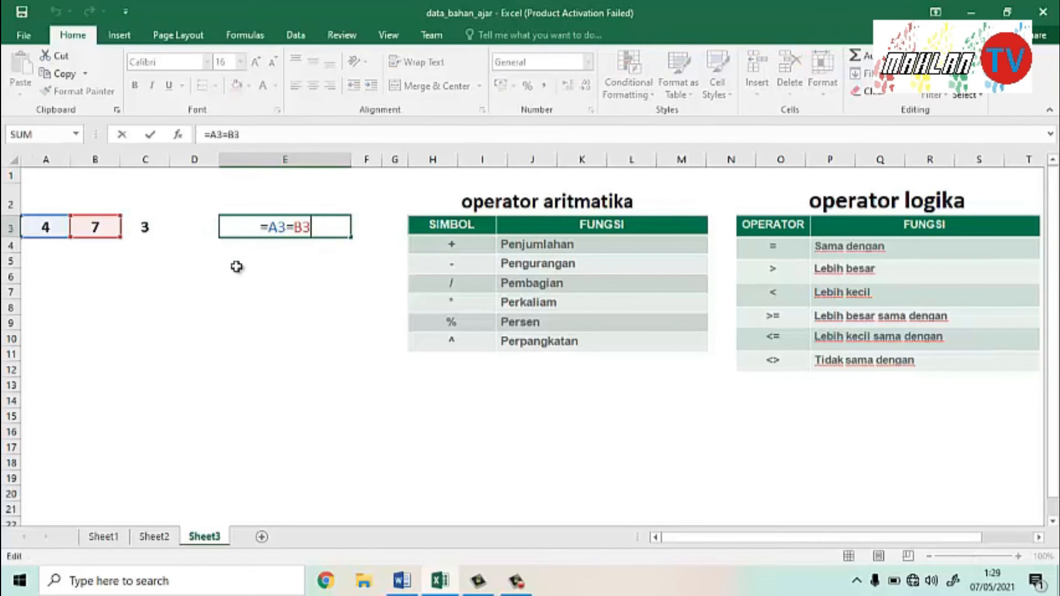
key(BackSpace)
key(BackSpace)
key(BackSpace)
key(BackSpace)
key(BackSpace)
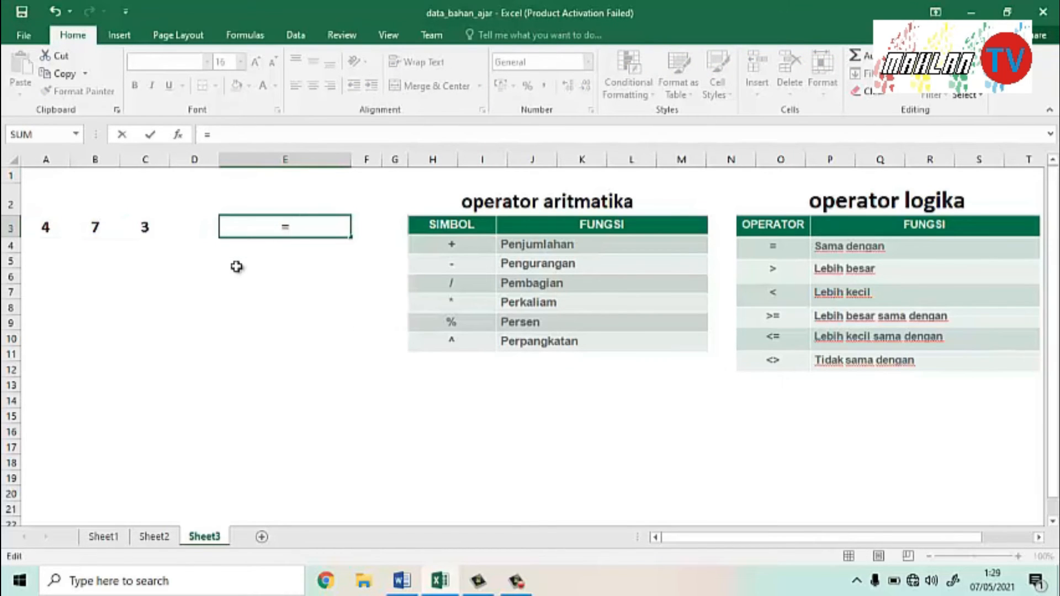
text(A3<B)
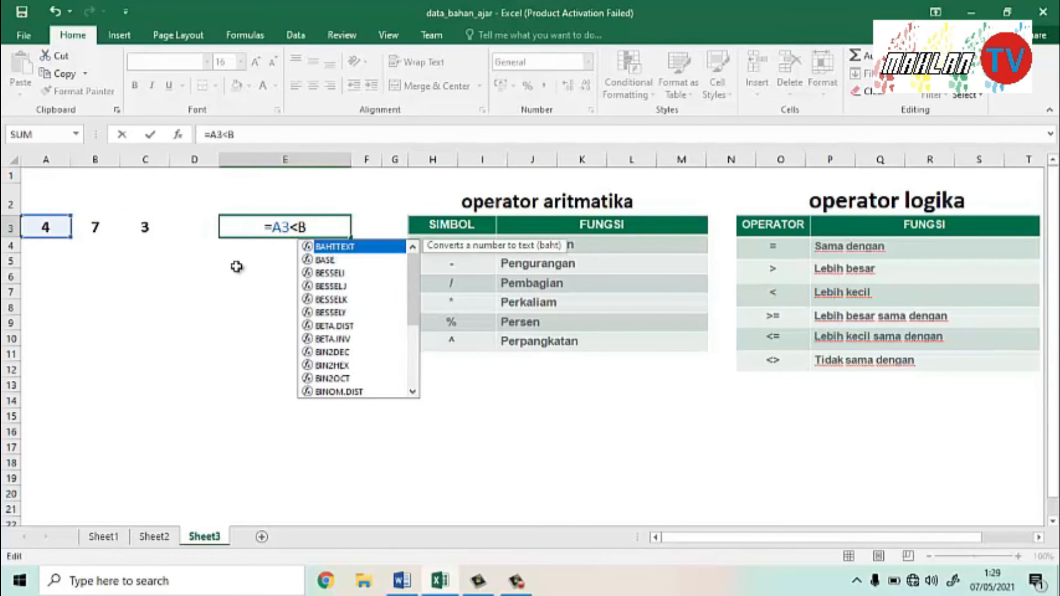
text(3)
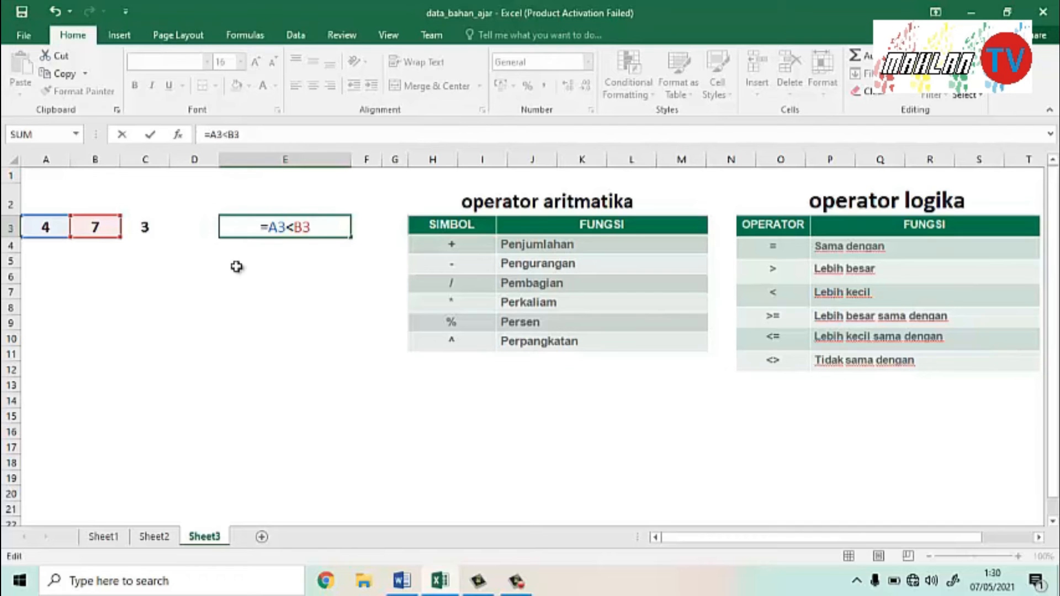
key(Return)
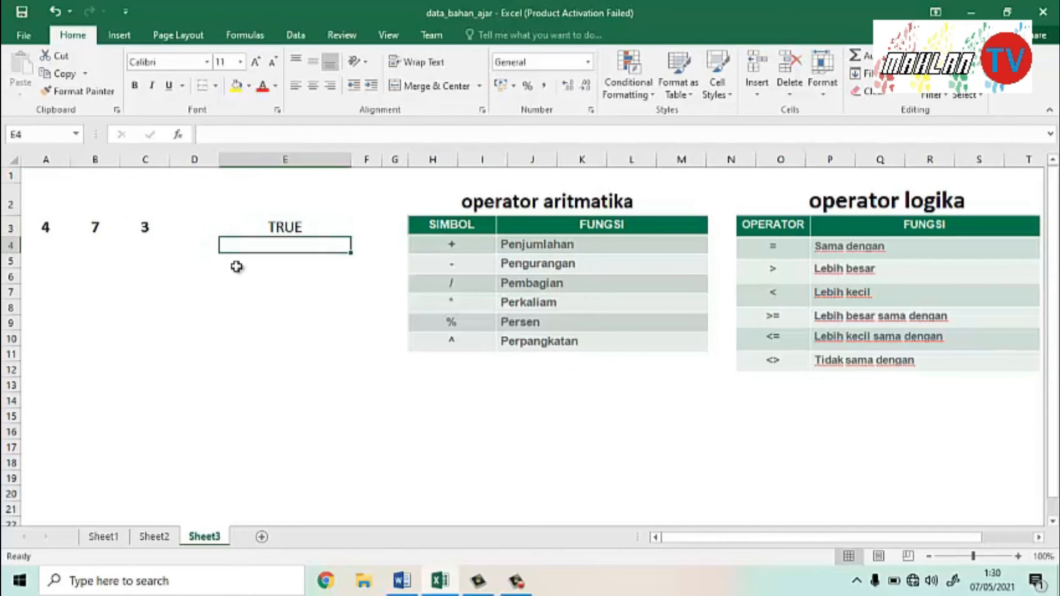
Step: Clear cell E3 and enter the not-equal comparison =B3<>C3
key(Up)
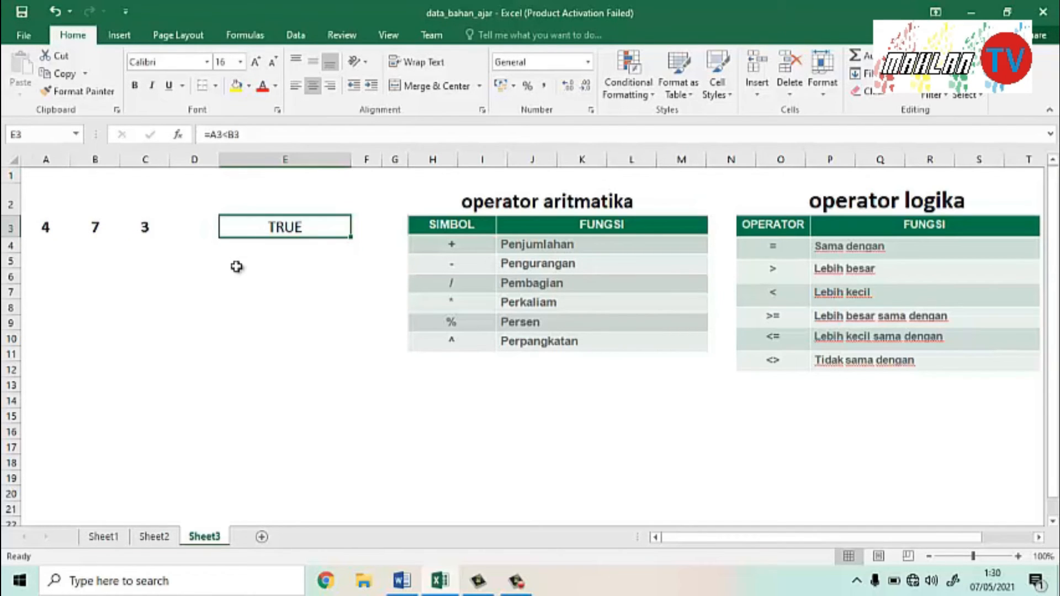
key(Delete)
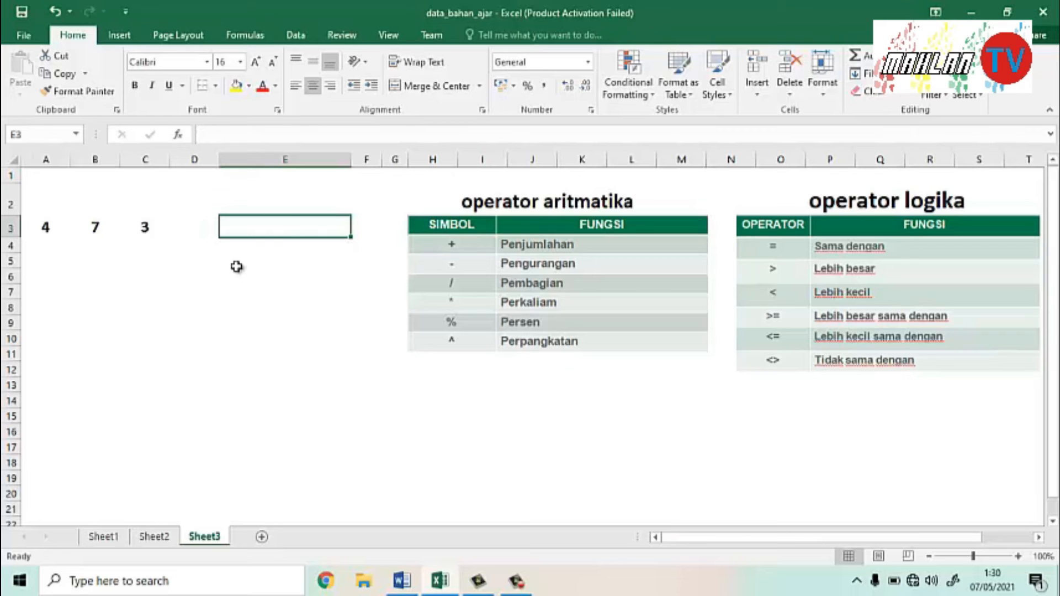
text(=B3)
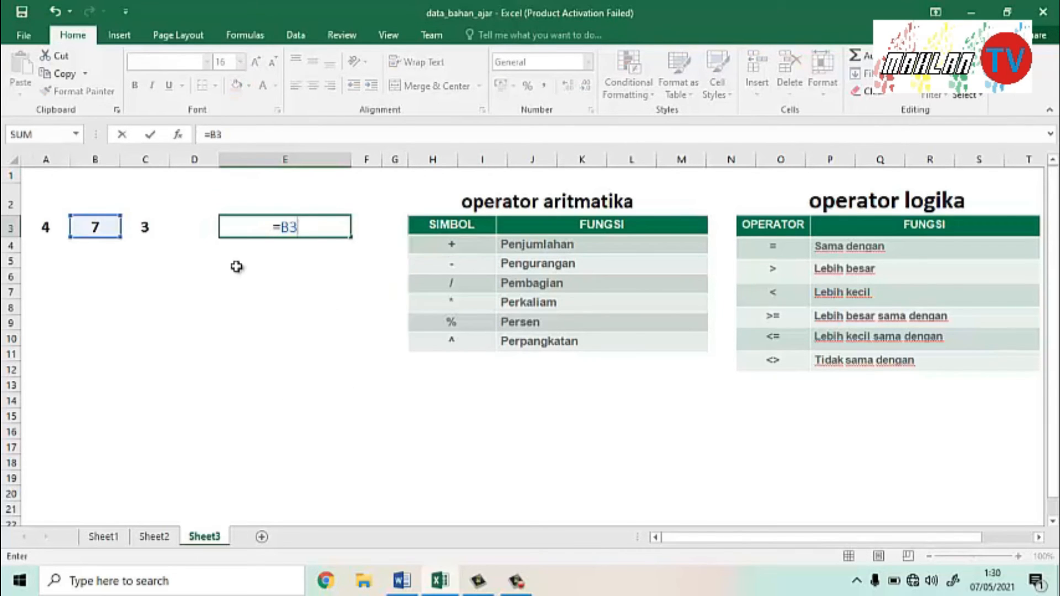
text(<>C3)
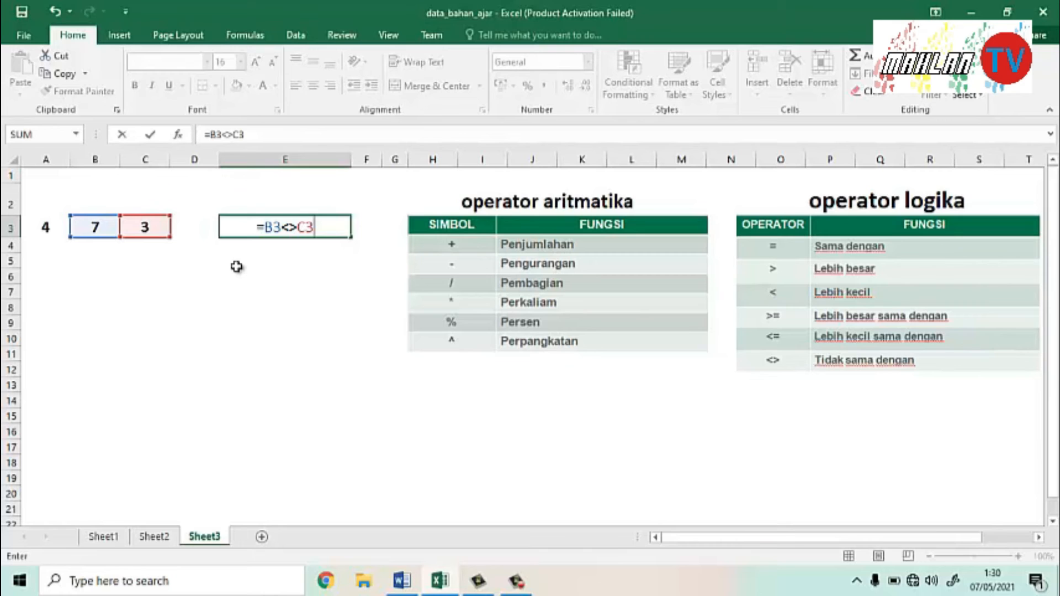
key(Return)
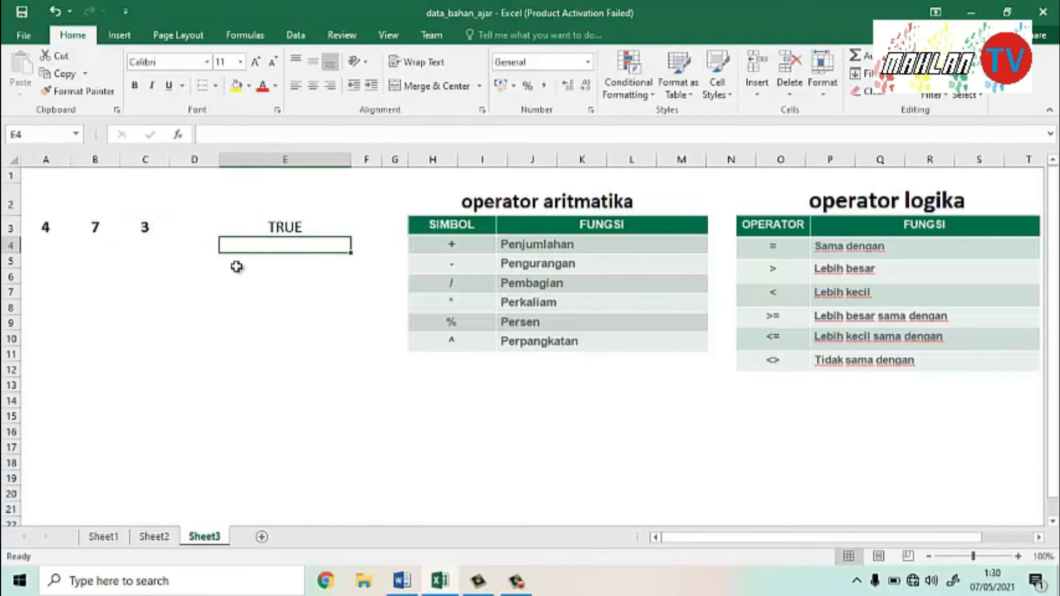
Step: Clear cell E3 and write the combined arithmetic and logical formula =A1+B1>10, keeping the cell in edit mode
key(Up)
key(Delete)
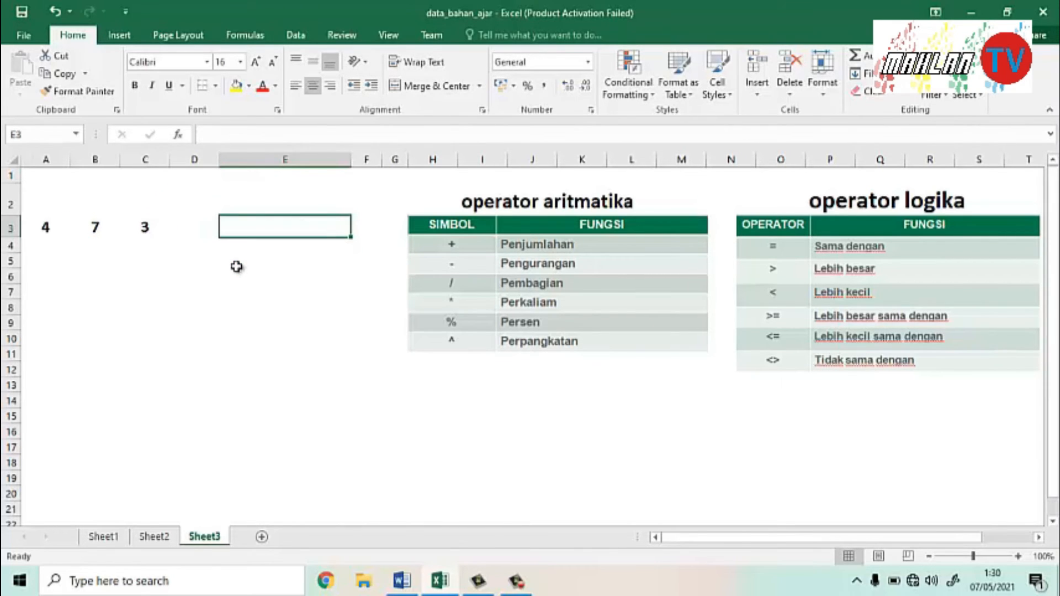
text(=)
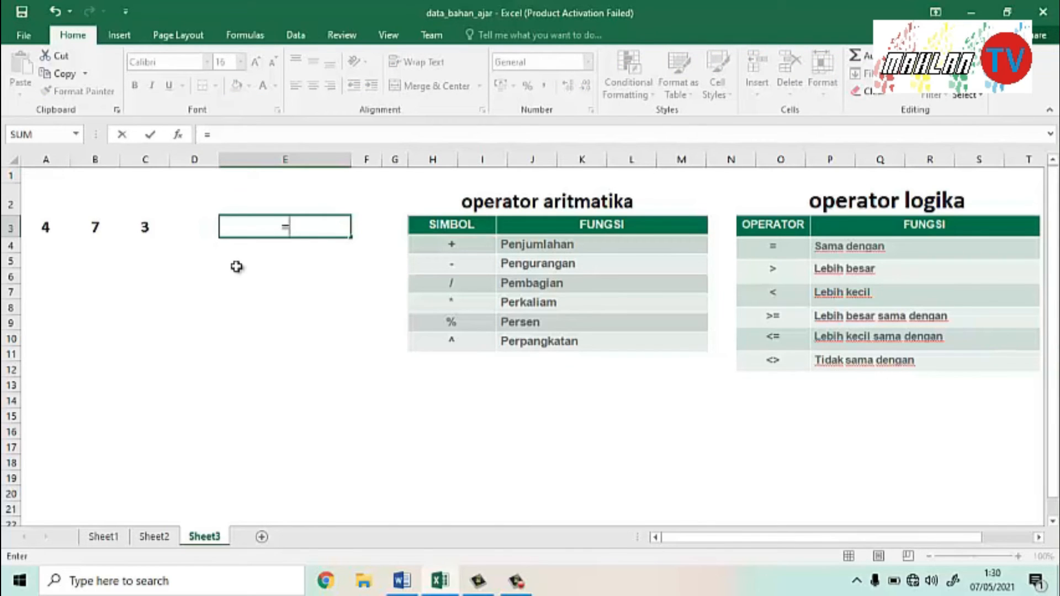
text(A1+B1)
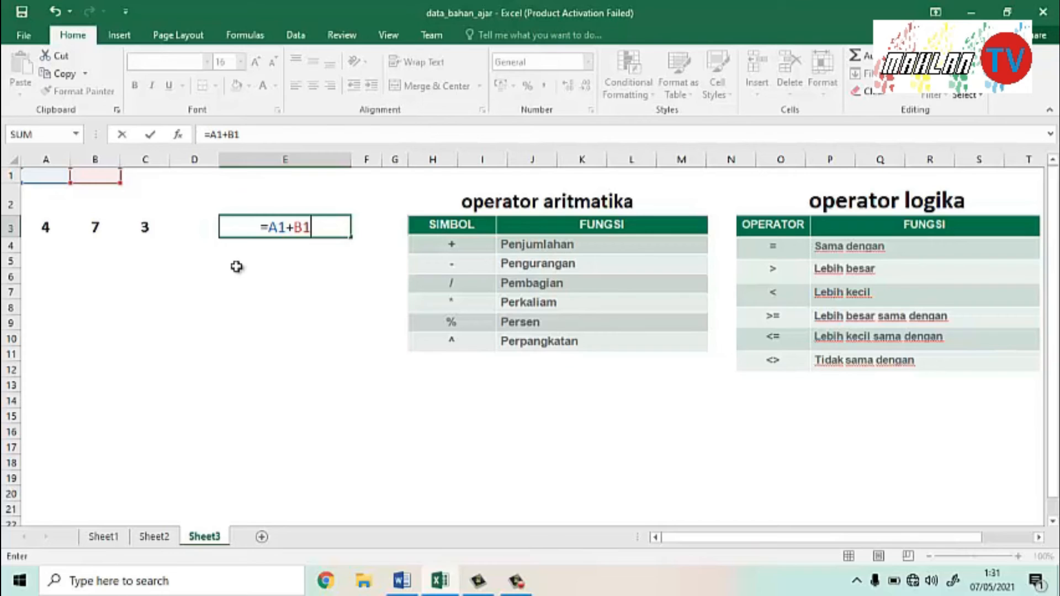
text(>)
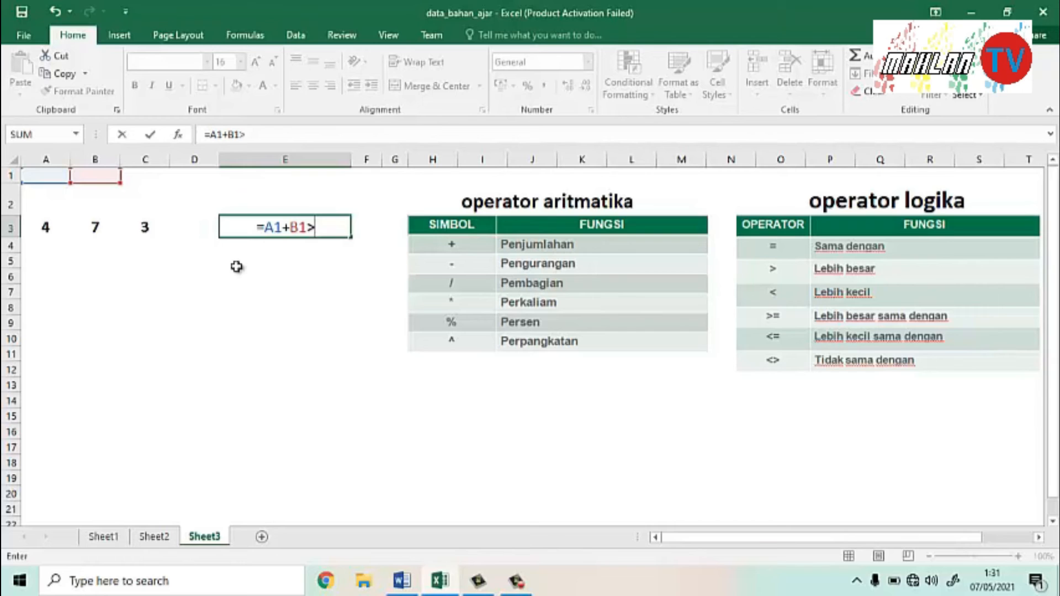
text(10)
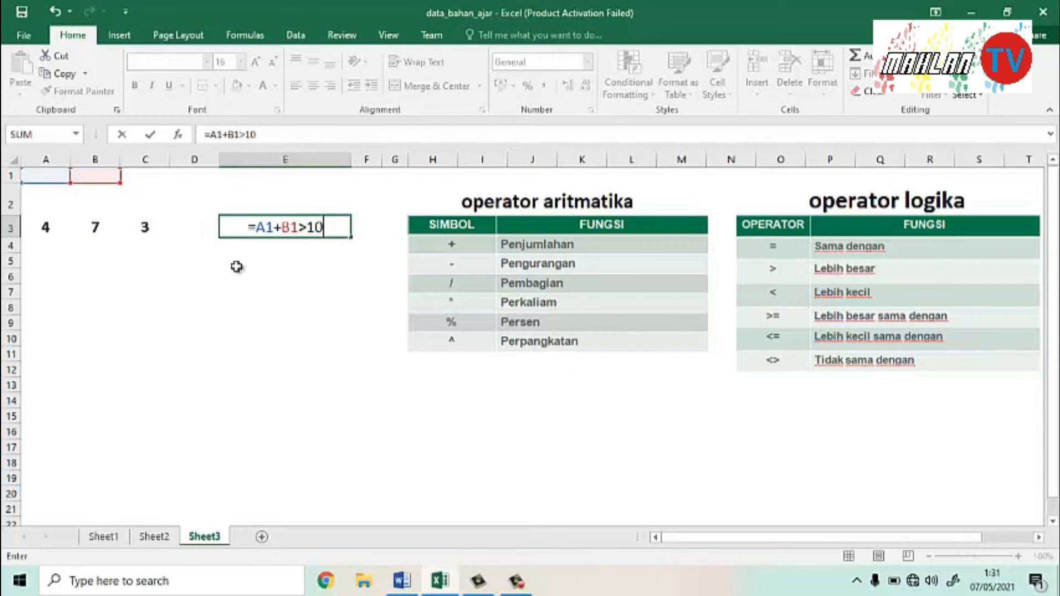
Step: Enclose the addition in parentheses so the formula in E3 reads =(A1+B1)>10
key(Left)
key(Right)
key(F2)
key(Left)
key(Left)
key(Left)
text())
key(Left)
key(Left)
key(Left)
key(Left)
key(Left)
key(Left)
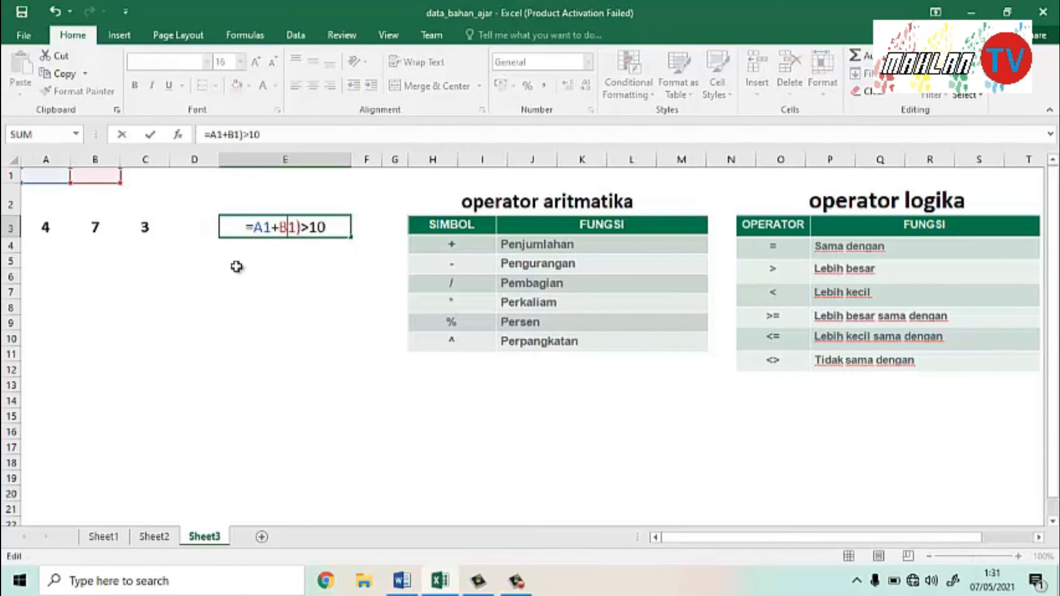
text(()
key(Return)
key(Up)
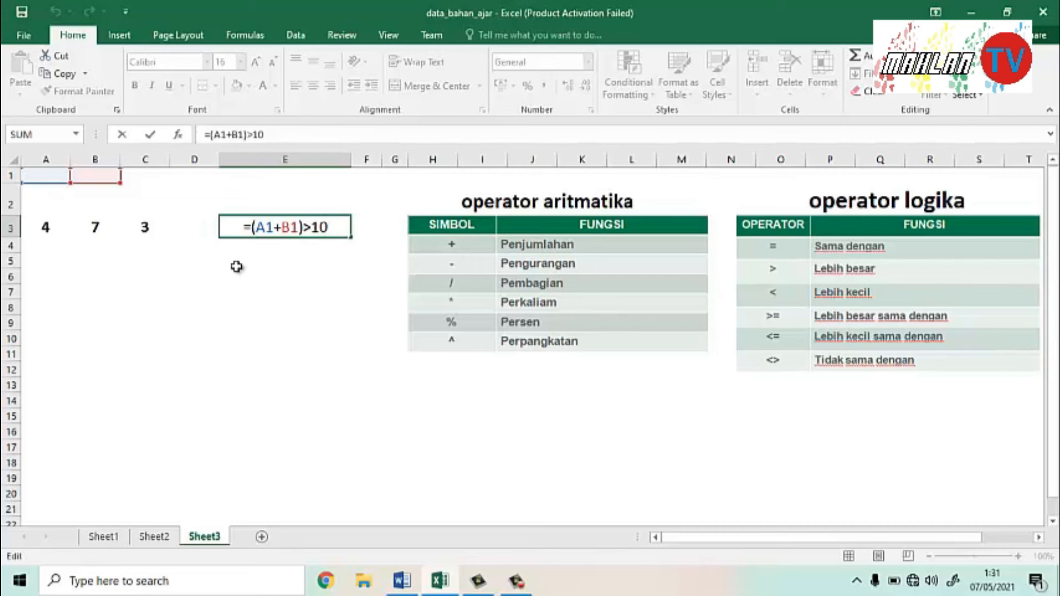
Step: Correct the cell references in E3 to row 3 so the formula reads =(A3+B3)>10, and commit it
click(273, 227)
key(BackSpace)
text(3)
key(Right)
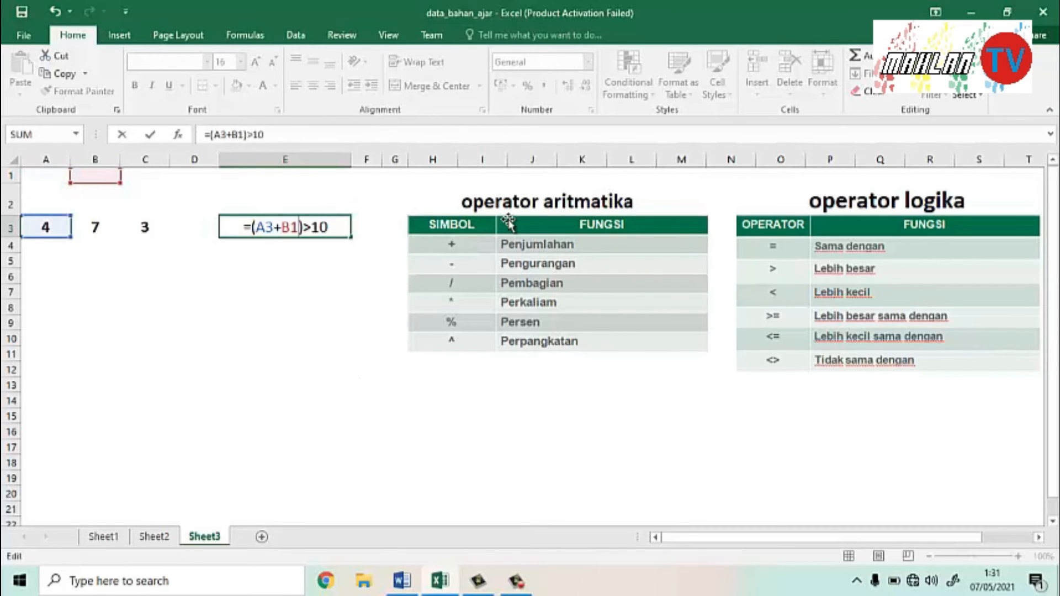
key(BackSpace)
text(3)
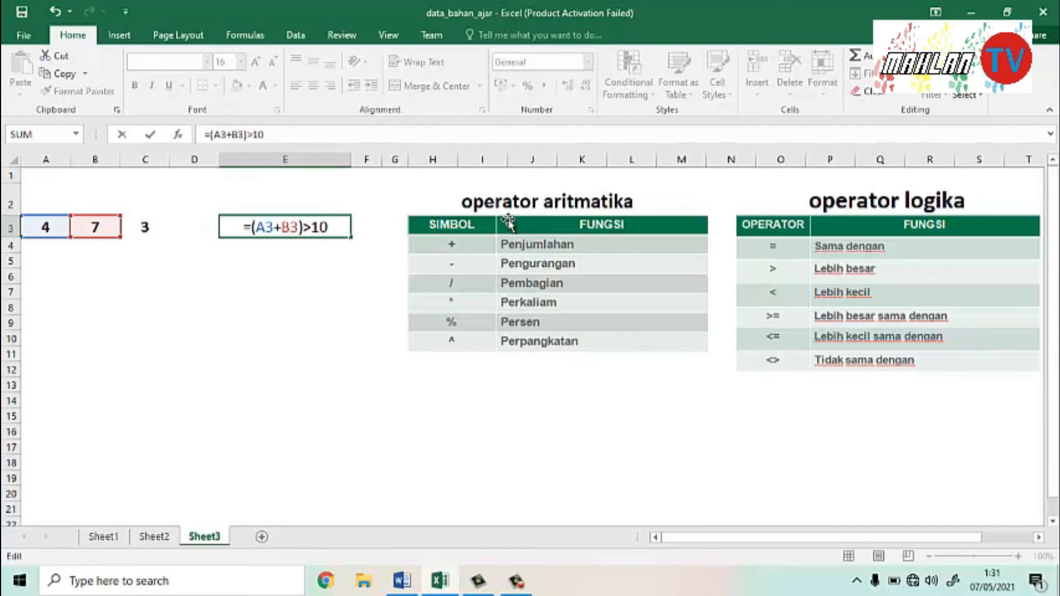
key(Return)
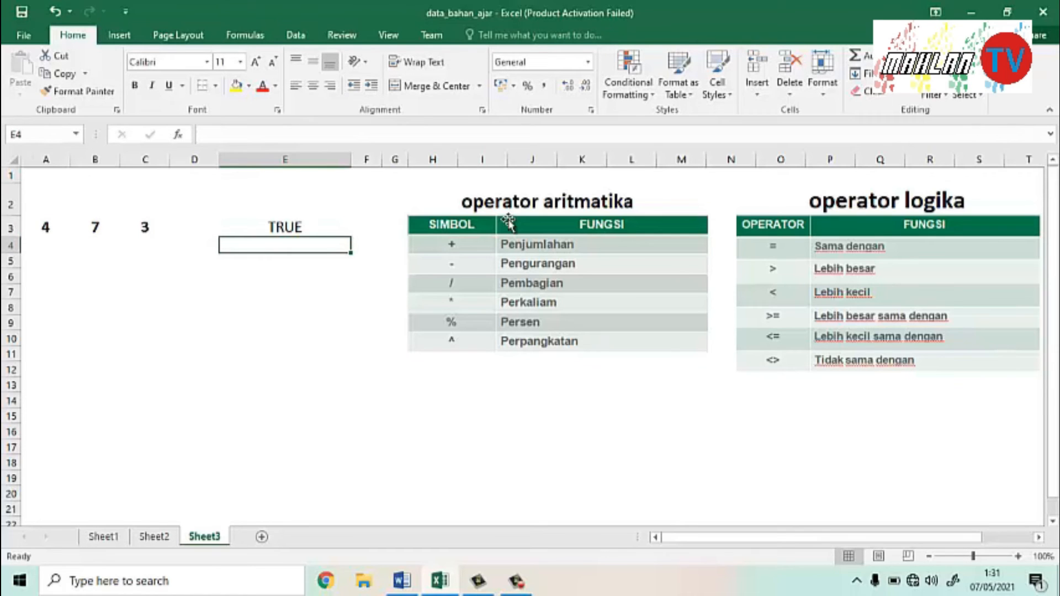
Step: Clear the formula from cell E3 and select the empty cell E13
key(Up)
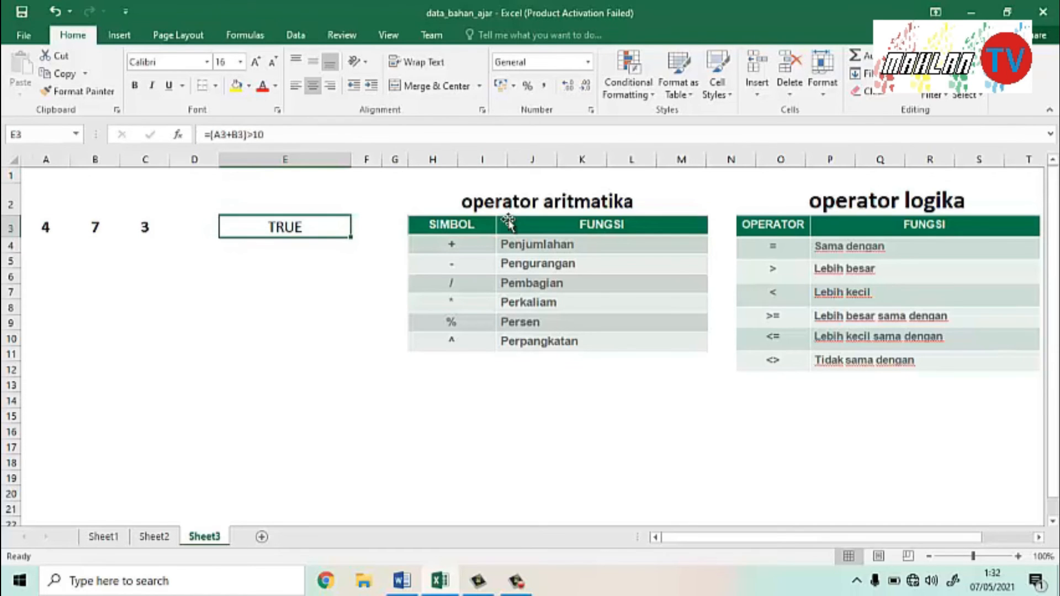
key(Delete)
key(Down)
key(Down)
key(Down)
key(Down)
key(Down)
key(Down)
key(Down)
key(Down)
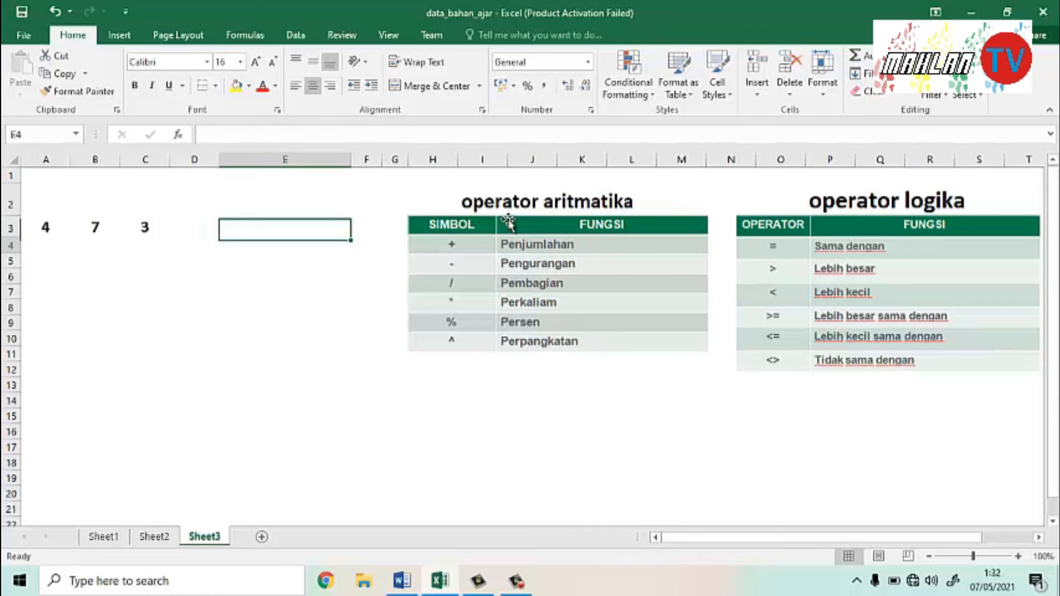
key(Up)
key(Up)
key(Down)
key(Down)
key(Down)
key(Down)
key(Down)
key(Up)
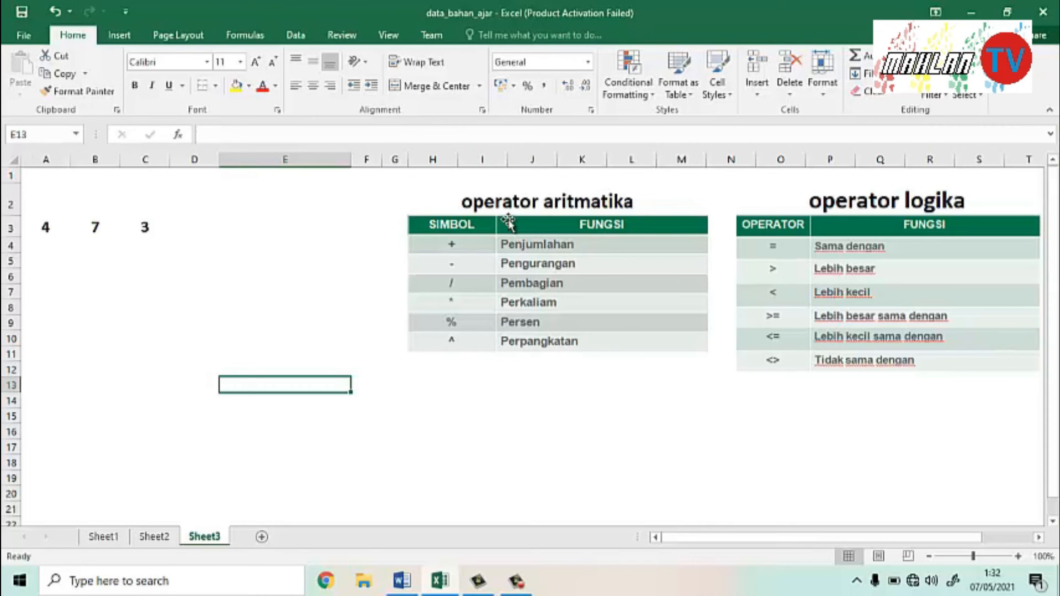
Step: Start an IF formula in cell E13 with the logical test B3>5, followed by a semicolon separator
text(=()
key(BackSpace)
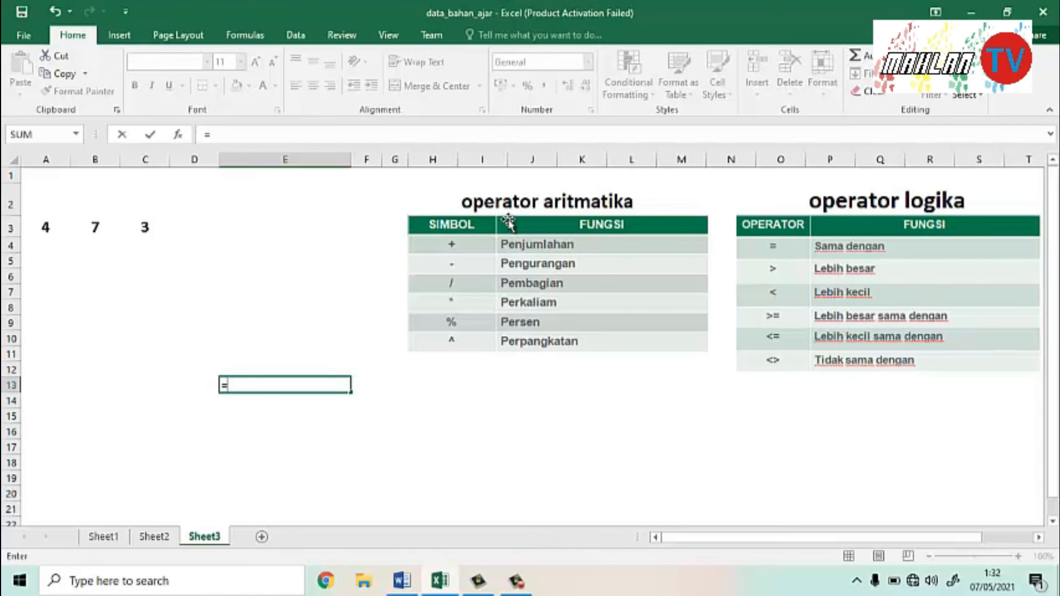
text(if)
key(Tab)
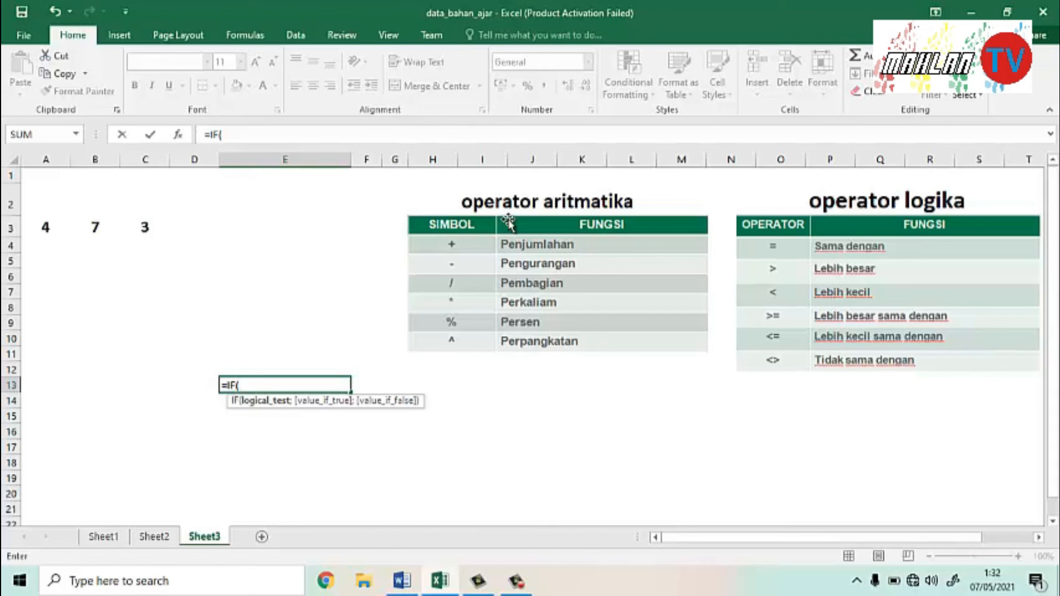
text(B3)
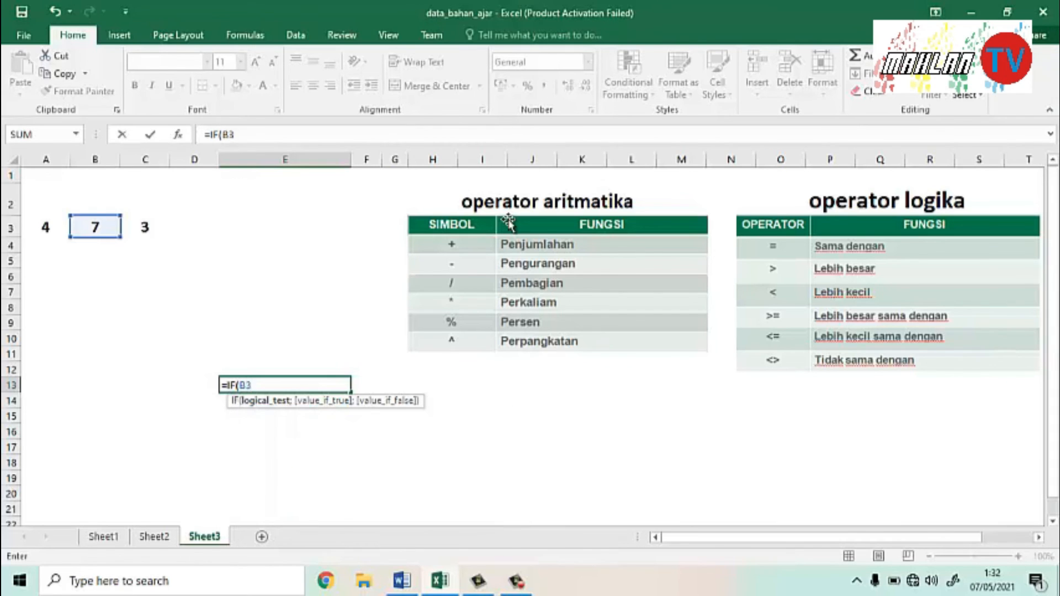
text(>5;)
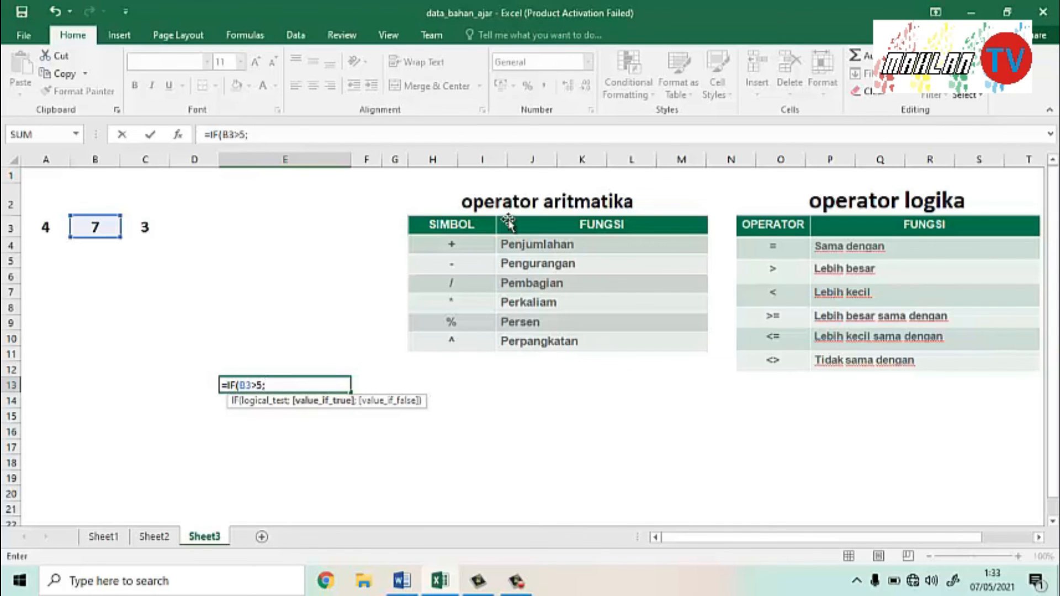
Step: Complete the IF formula in E13 with "Angka lebih 5" for true and "Angka kurang dari 5" for false, and commit it
text("Angka lebi)
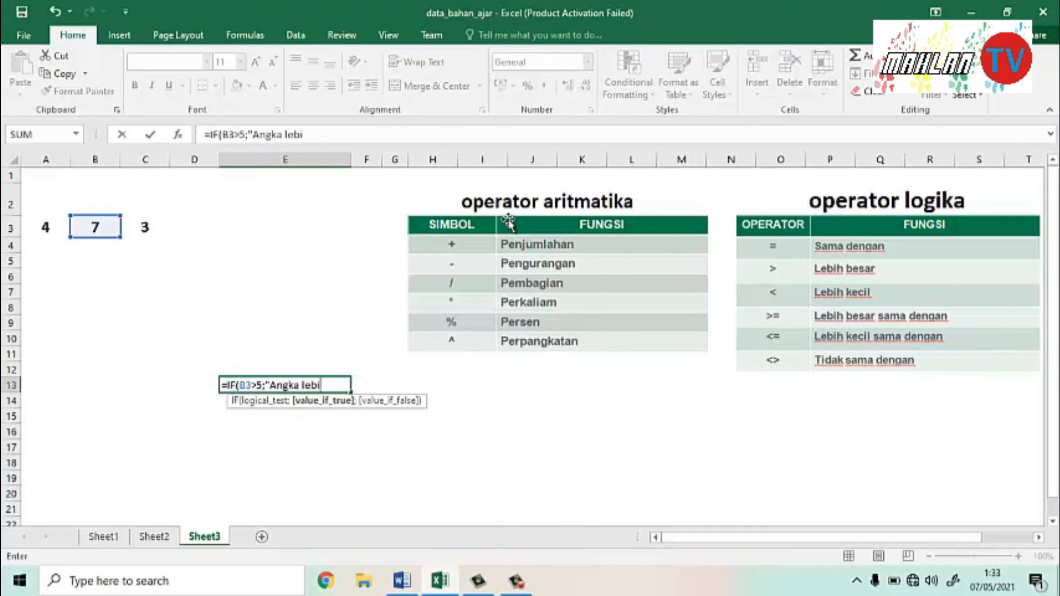
text(h 5";)
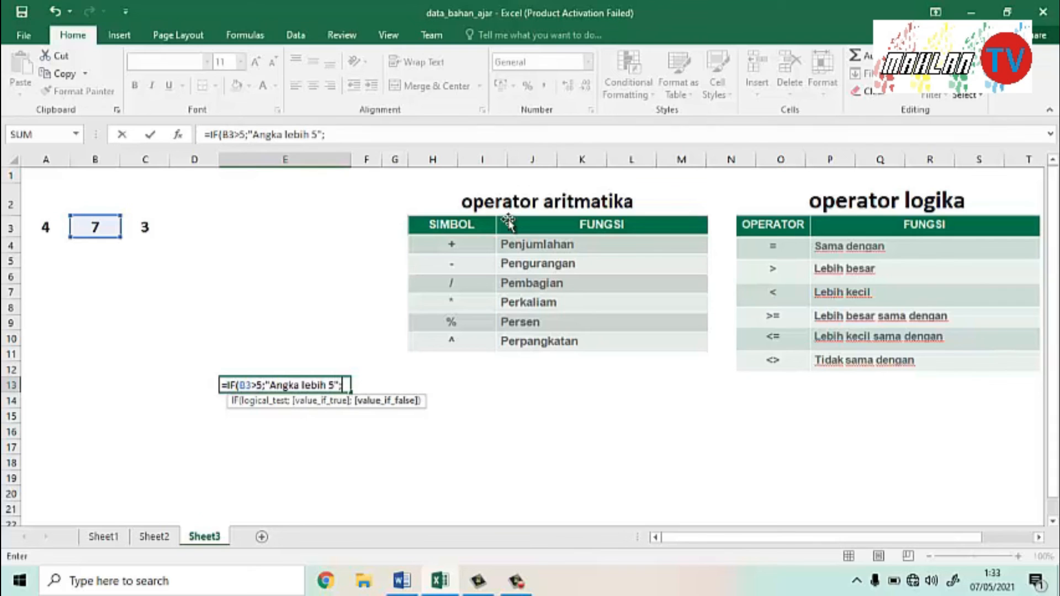
text("Angka )
text(kura)
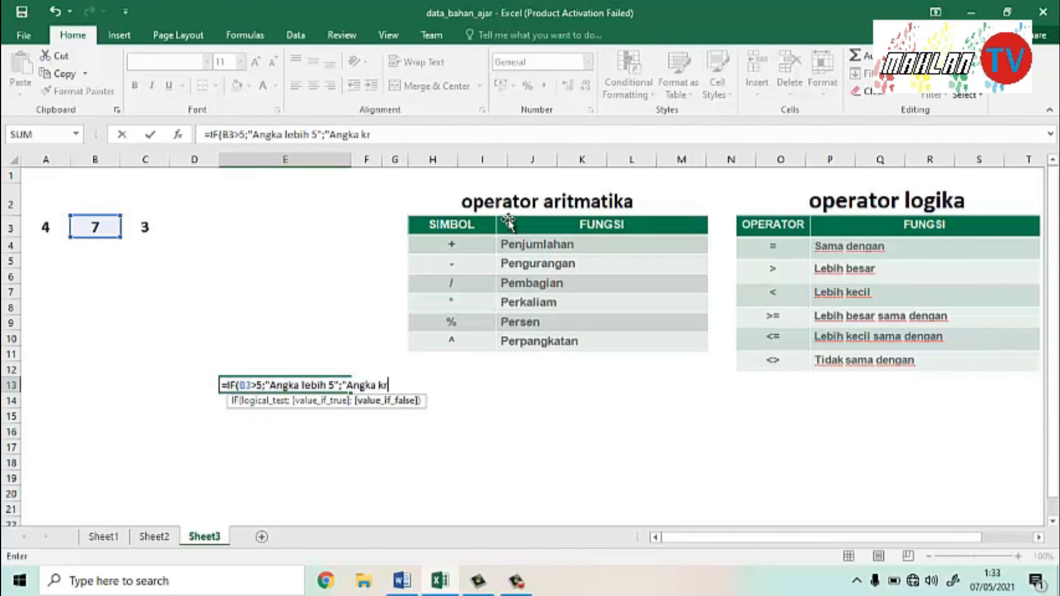
text(ng dari 5)
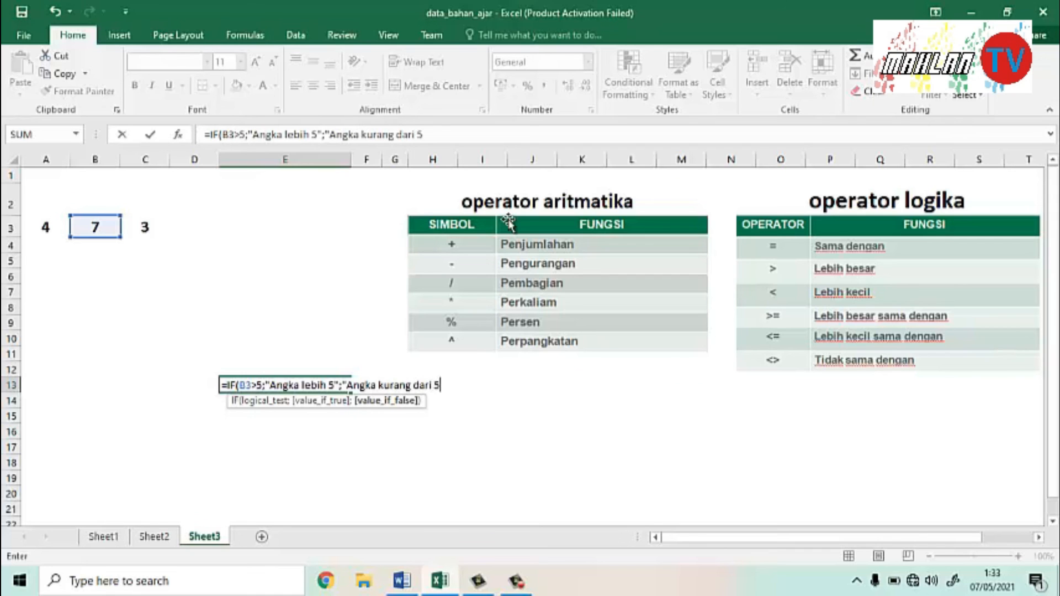
text("))
key(Return)
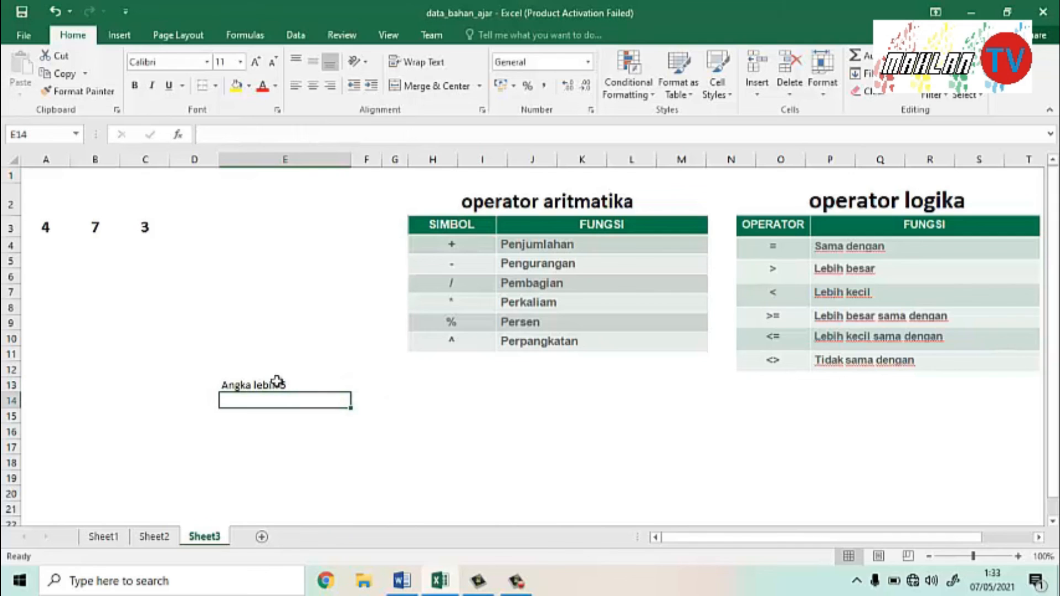
Step: Set cell B3 to 4 and select E13 to check the IF formula's result
click(254, 385)
click(95, 227)
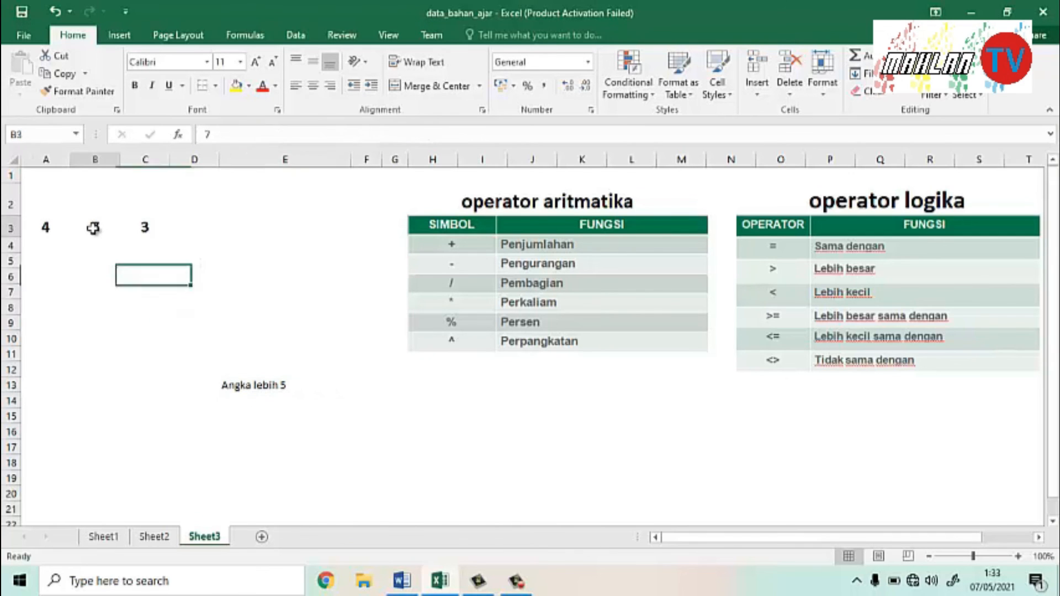
text(4)
key(Return)
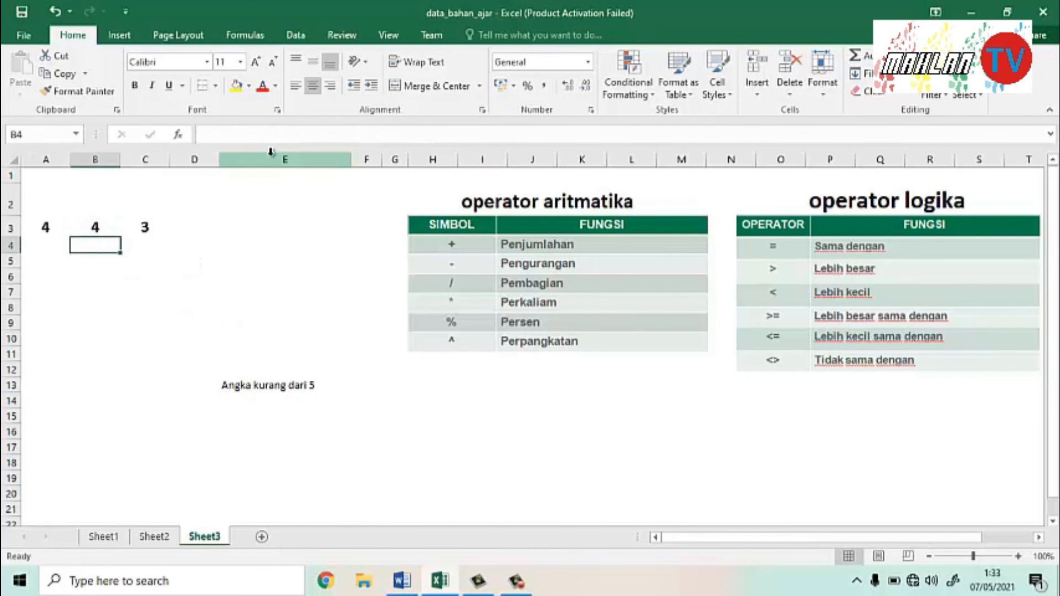
click(256, 383)
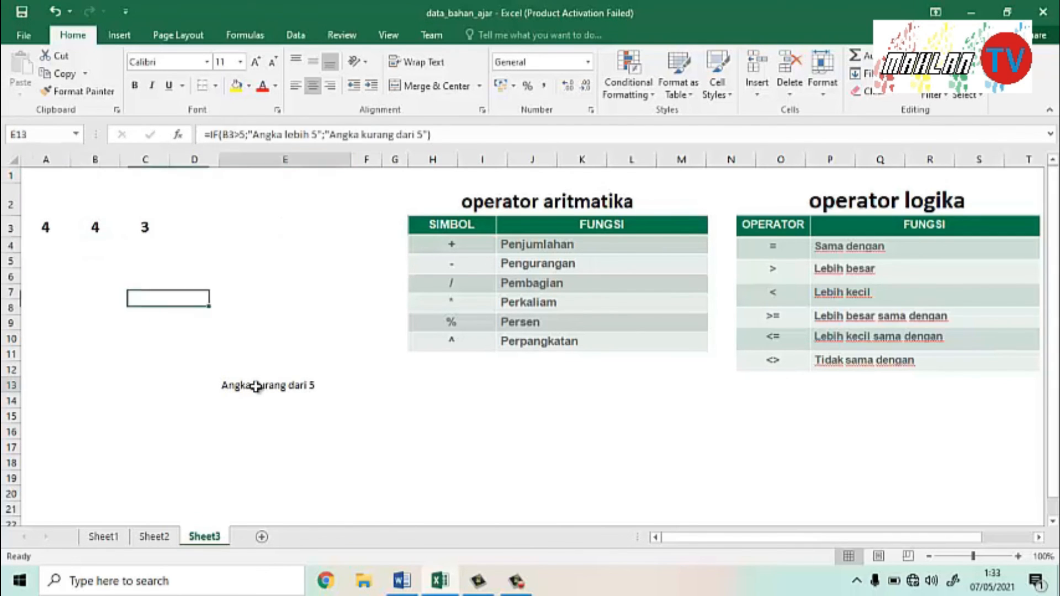
Step: Test the IF formula again by changing B3 to 5 and back to 7
click(95, 227)
text(5)
key(Return)
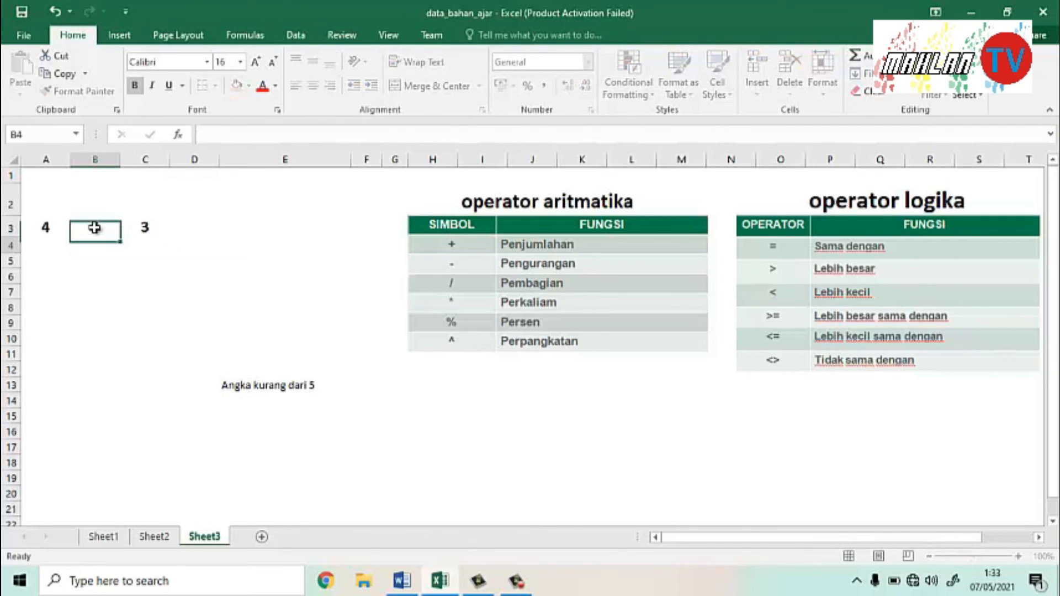
click(95, 227)
text(7)
key(Return)
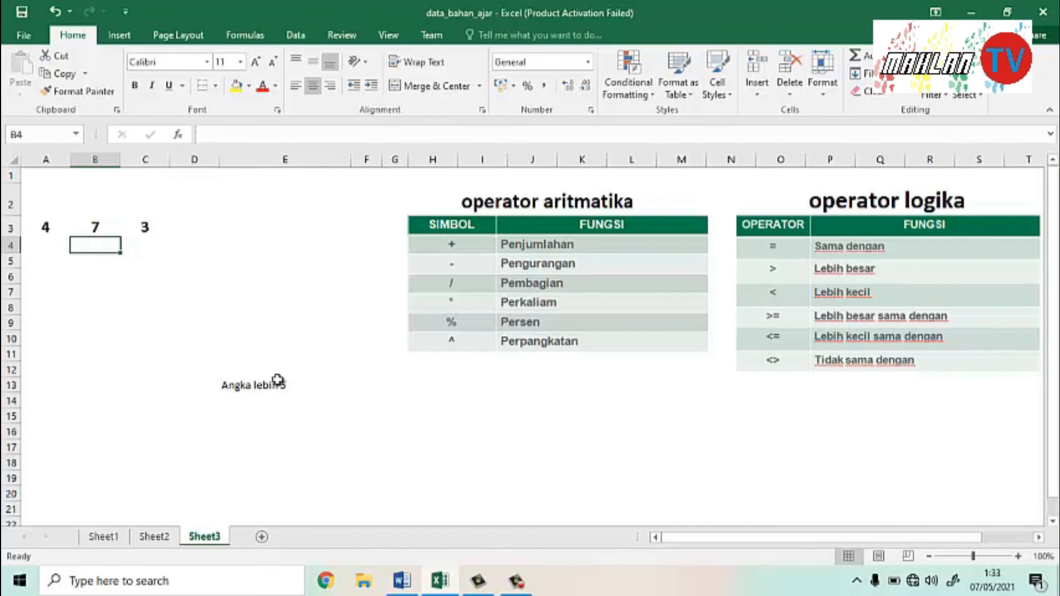
Step: Clear the IF formula from E13 and enter the comparison =7>=3 in cell E3
click(249, 385)
key(Delete)
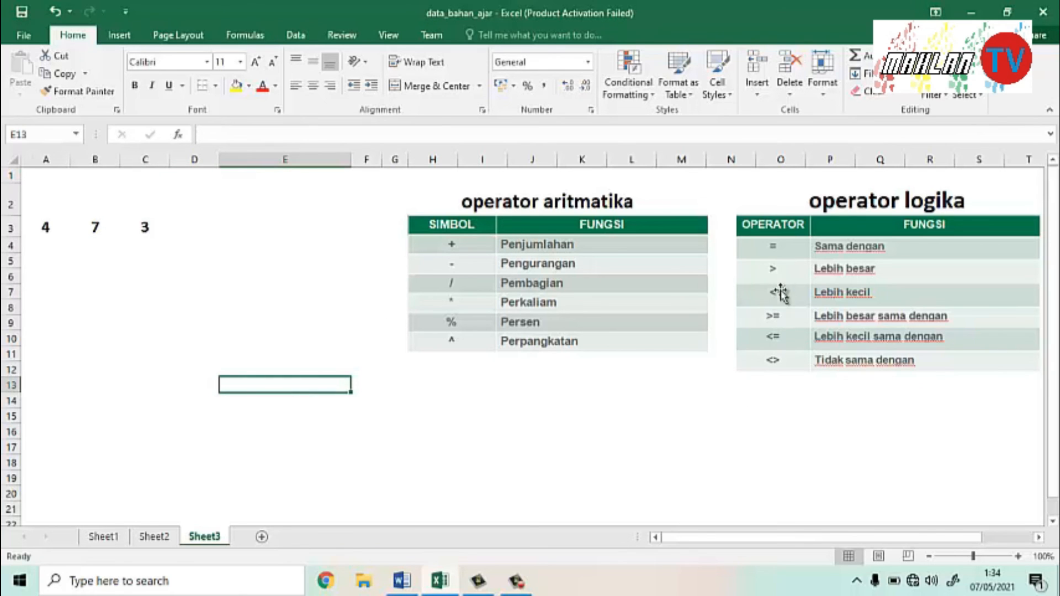
click(272, 219)
text(=)
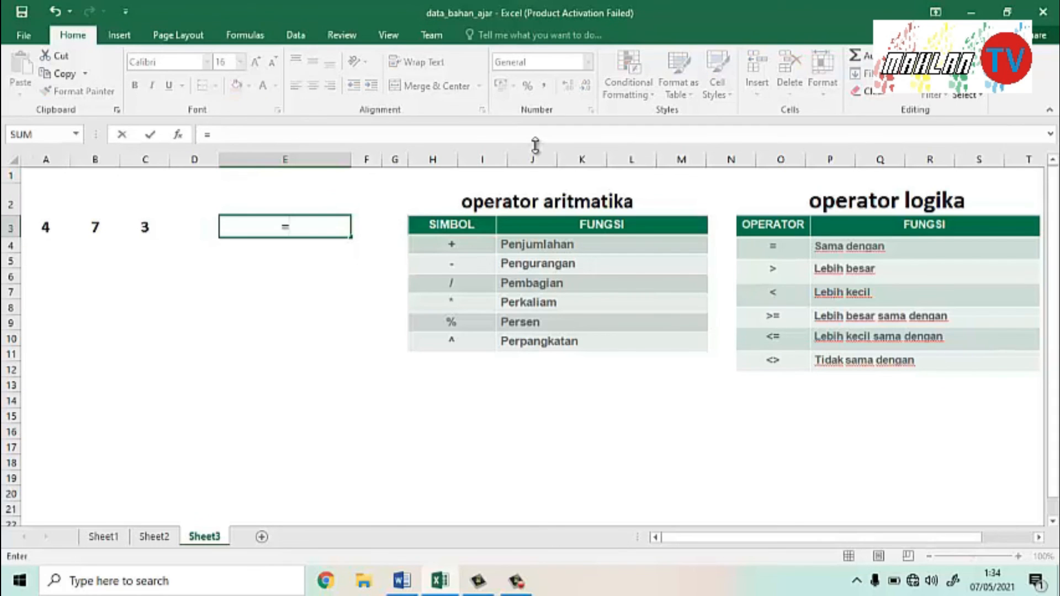
text(7>=3)
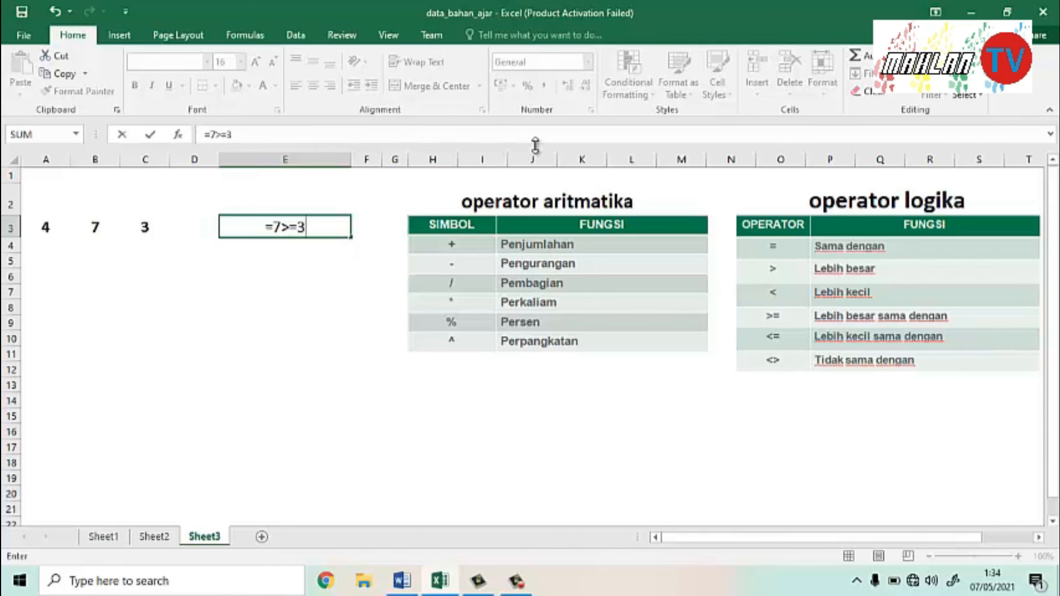
key(BackSpace)
text(3)
key(Return)
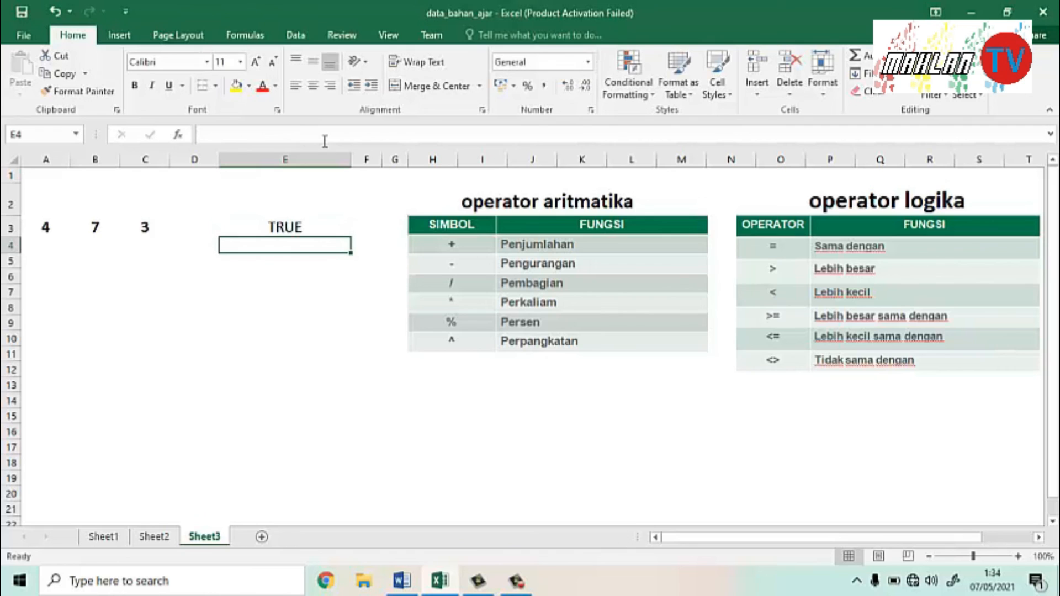
Step: Change the compared number in E3 to 7 so the formula reads =7>=7
key(Up)
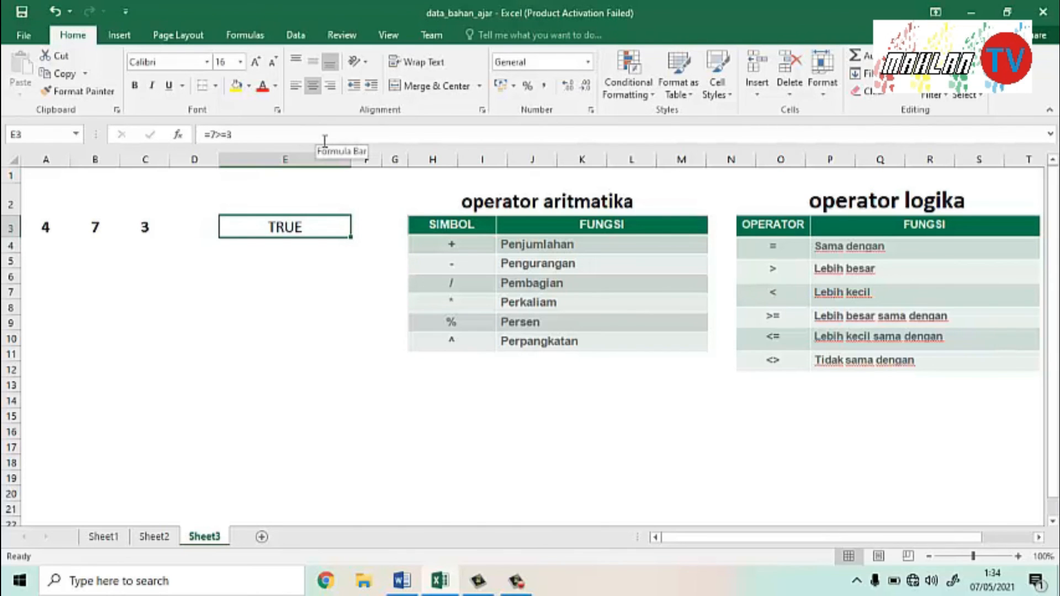
key(F2)
key(BackSpace)
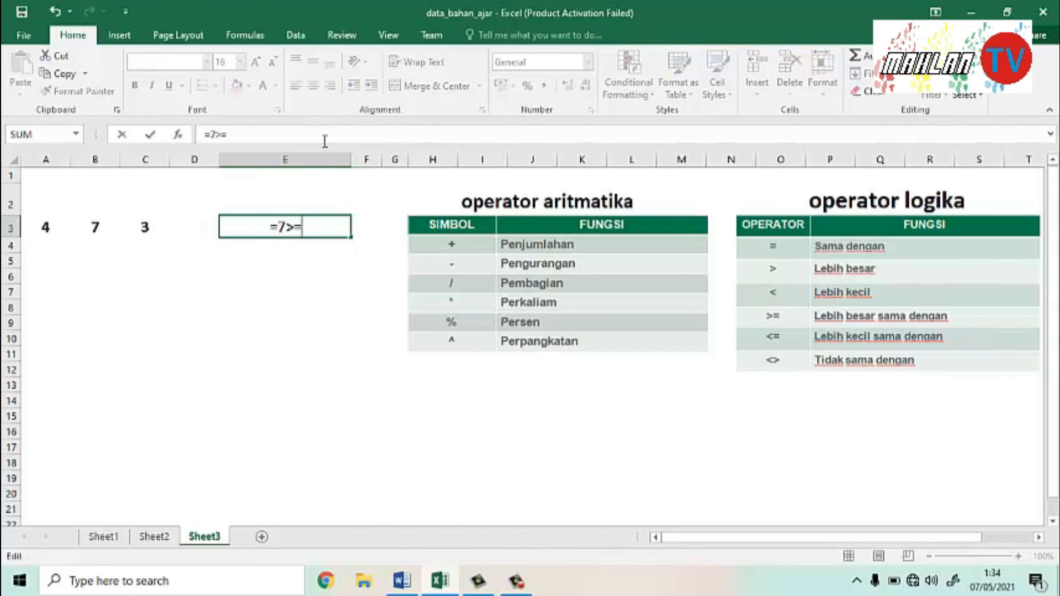
text(7)
key(Return)
Step: Change the operator in E3 to strictly greater than so the formula reads =7>7, and commit it
key(Up)
key(F2)
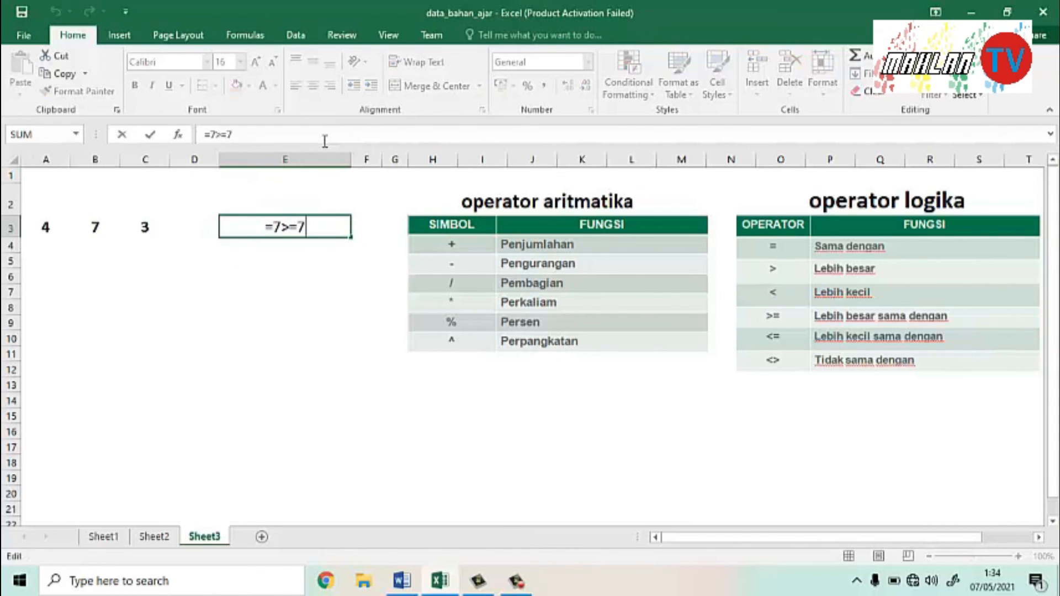
key(BackSpace)
key(BackSpace)
text(=)
key(BackSpace)
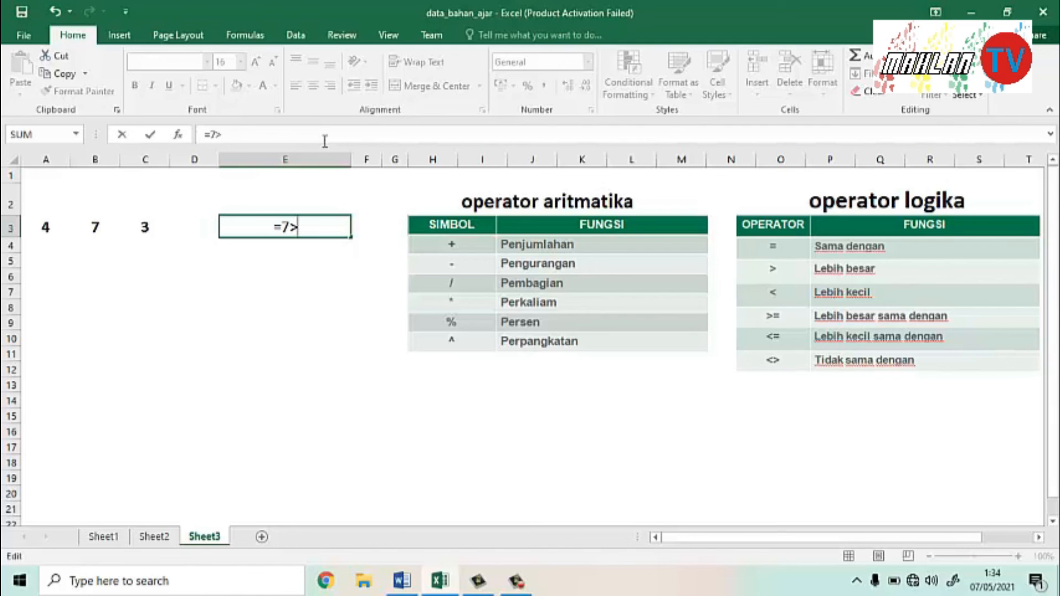
text(7)
key(Return)
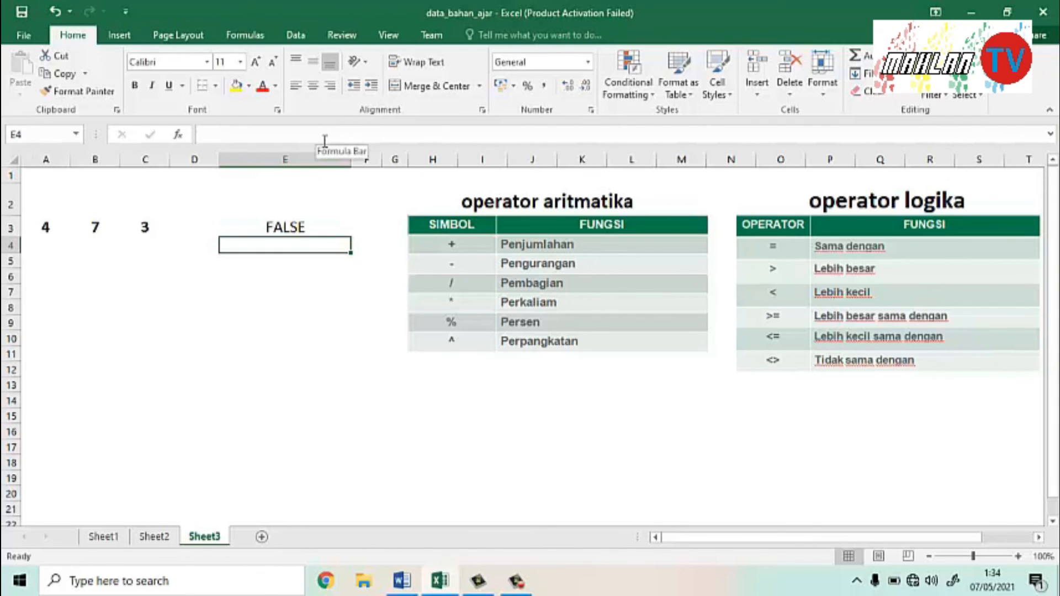
Step: Restore the greater-than-or-equal operator in E3 so the formula reads =7>=7, and clear the cell after committing it
key(Up)
key(F2)
key(Left)
text(=)
key(ctrl+Return)
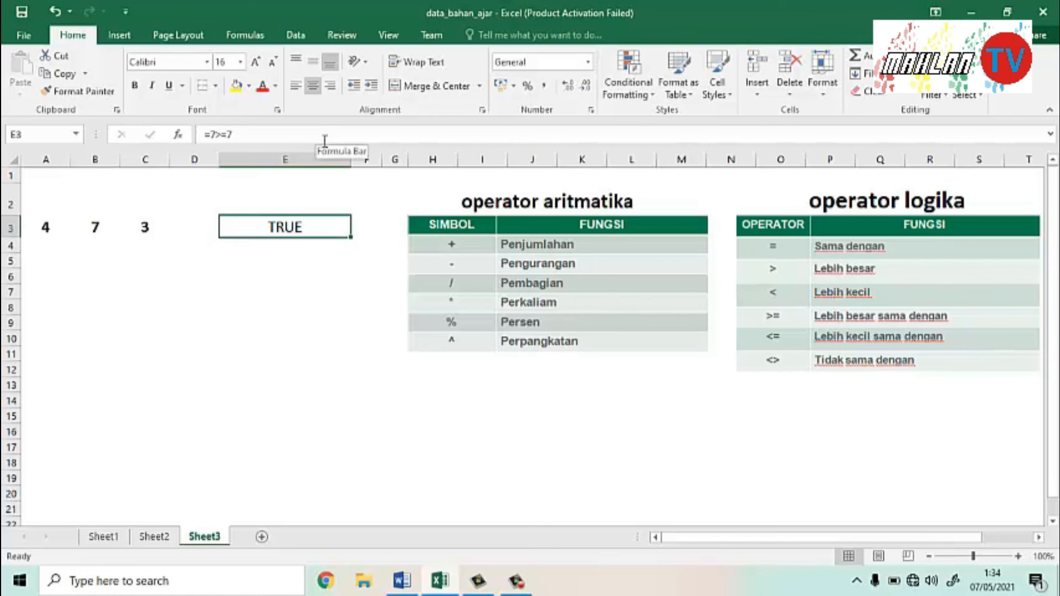
key(Delete)
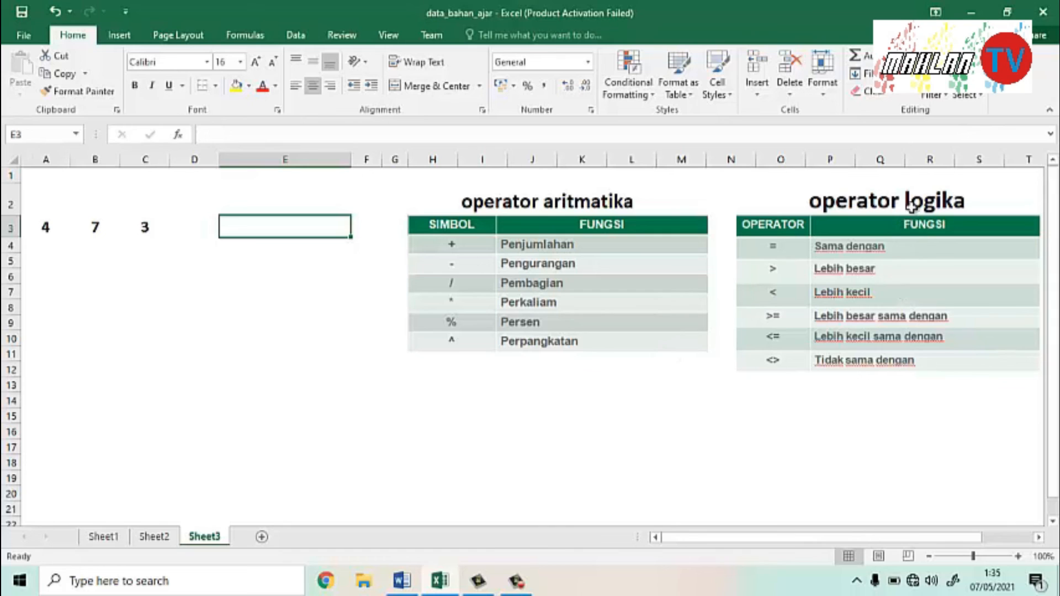
click(517, 581)
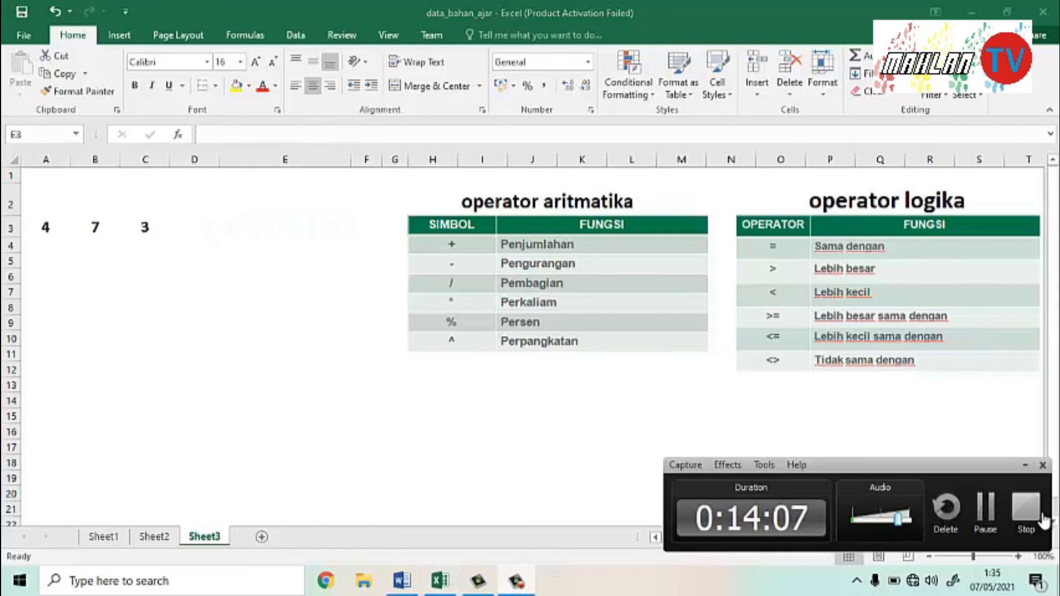